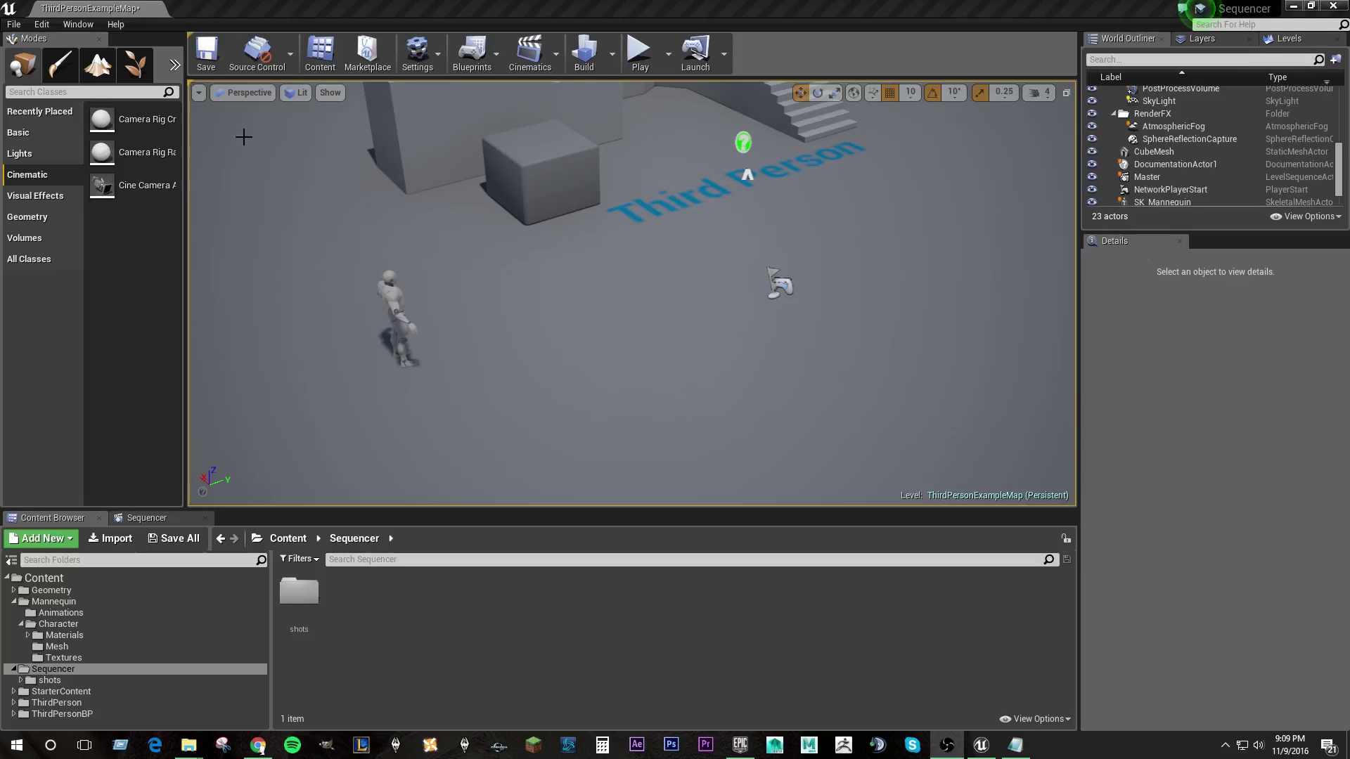
# Place a Camera Rig Rail on the floor near the mannequin and stretch its end point into a straight track
pyautogui.moveTo(133, 156); pyautogui.dragTo(584, 391)
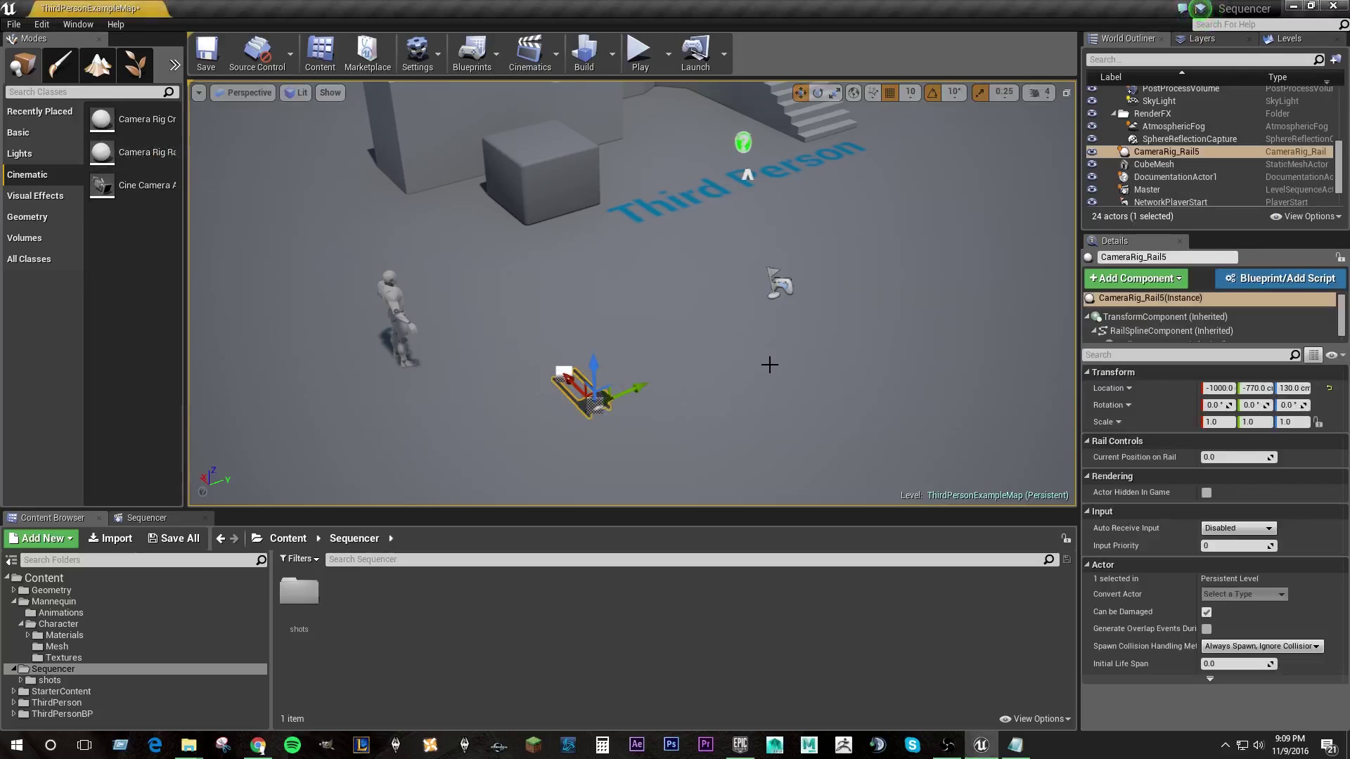
pyautogui.click(560, 367)
pyautogui.moveTo(538, 349); pyautogui.dragTo(416, 257)
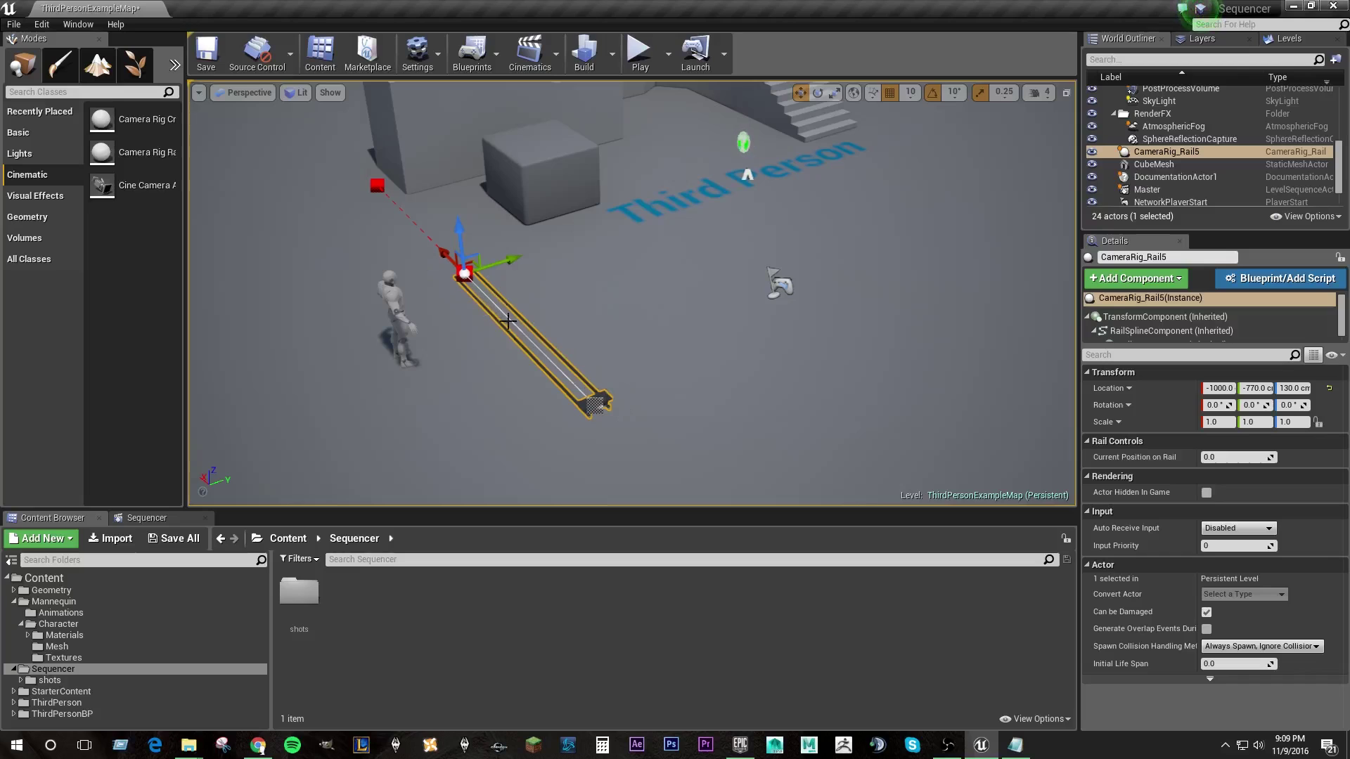
pyautogui.moveTo(627, 448); pyautogui.dragTo(697, 417, button='right')
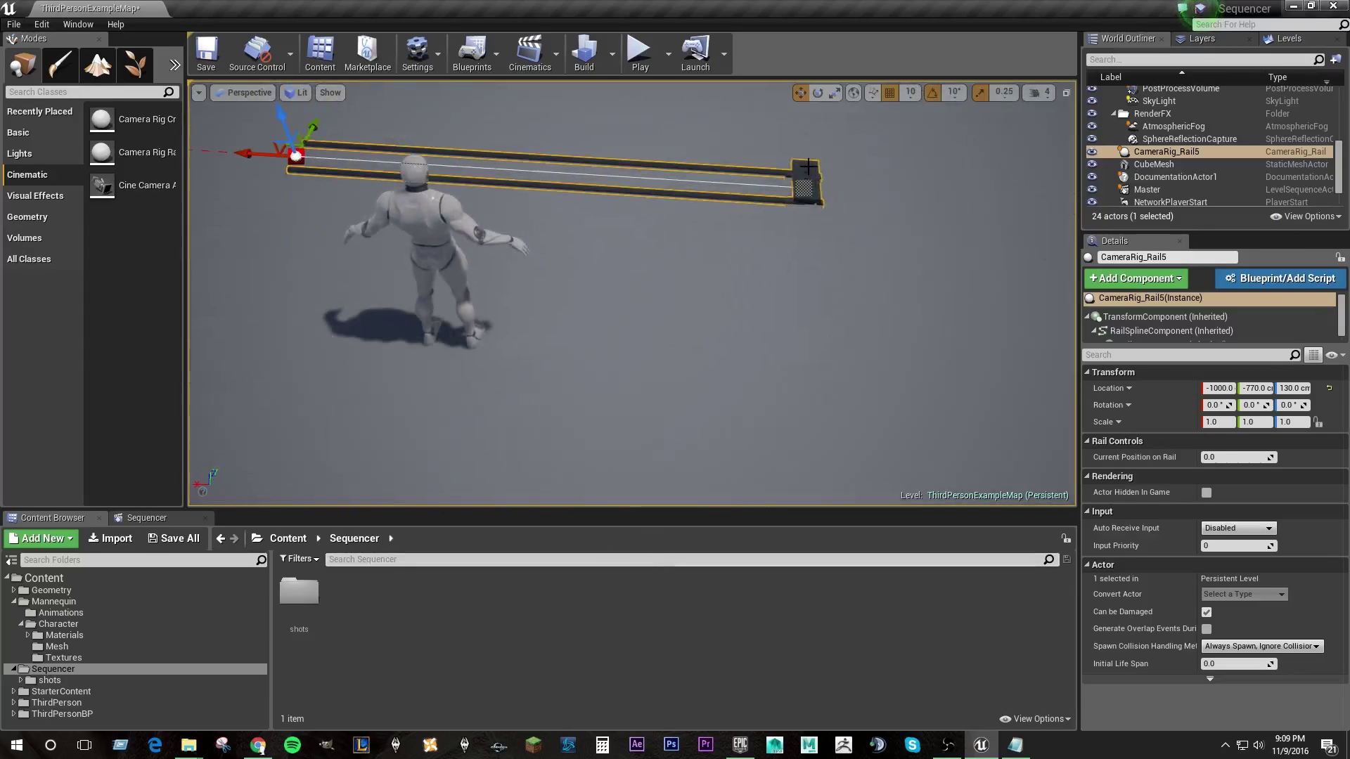
pyautogui.moveTo(806, 196); pyautogui.dragTo(799, 173, button='right')
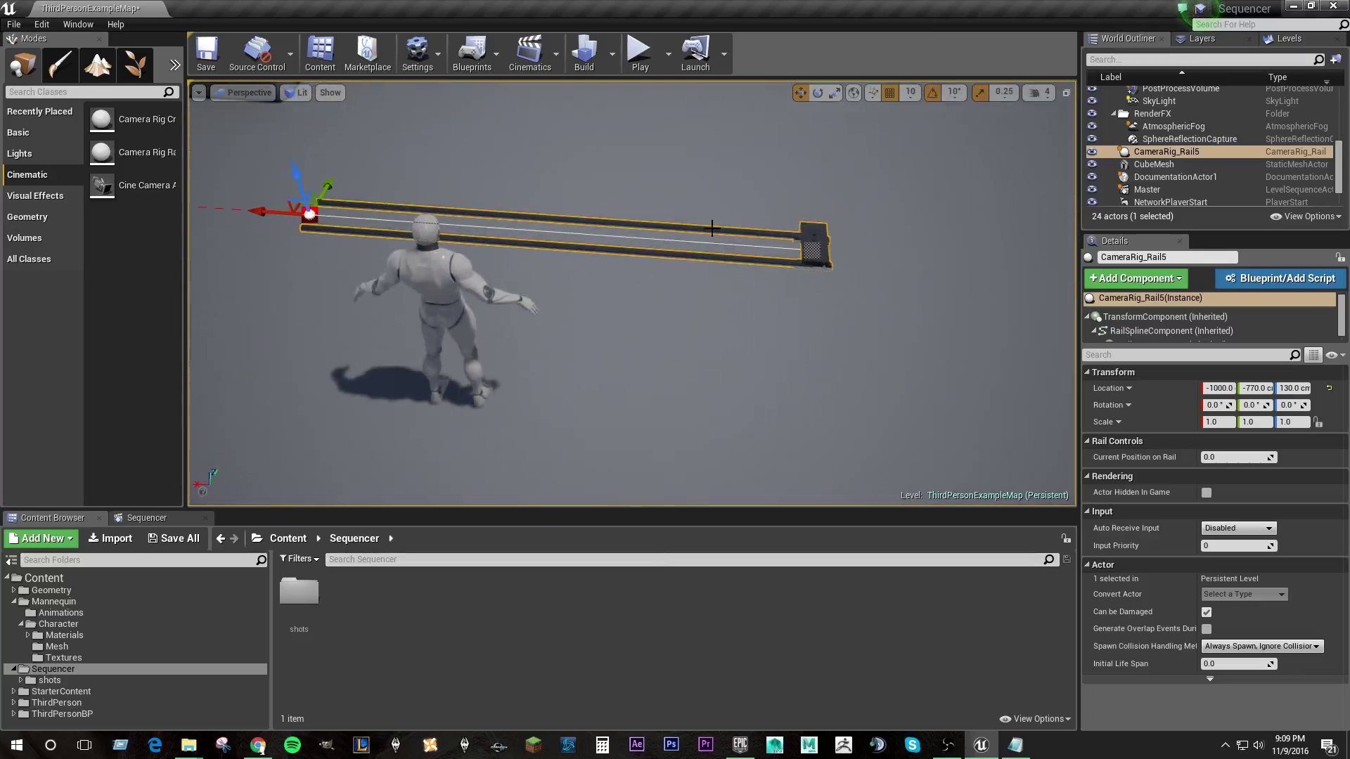
pyautogui.moveTo(494, 220); pyautogui.dragTo(446, 230, button='right')
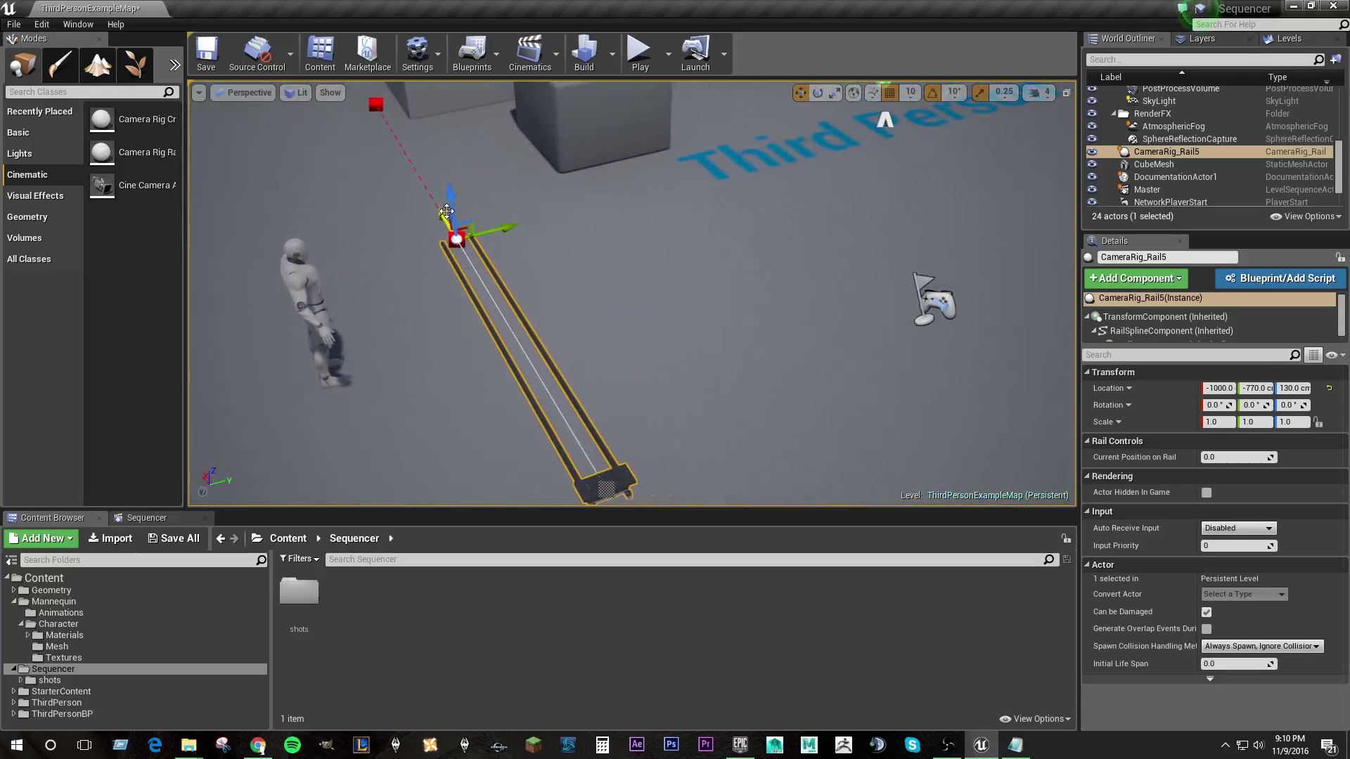
pyautogui.moveTo(440, 210)
pyautogui.mouseDown()
pyautogui.moveTo(485, 287)
pyautogui.moveTo(371, 151)
pyautogui.moveTo(477, 322)
pyautogui.mouseUp()
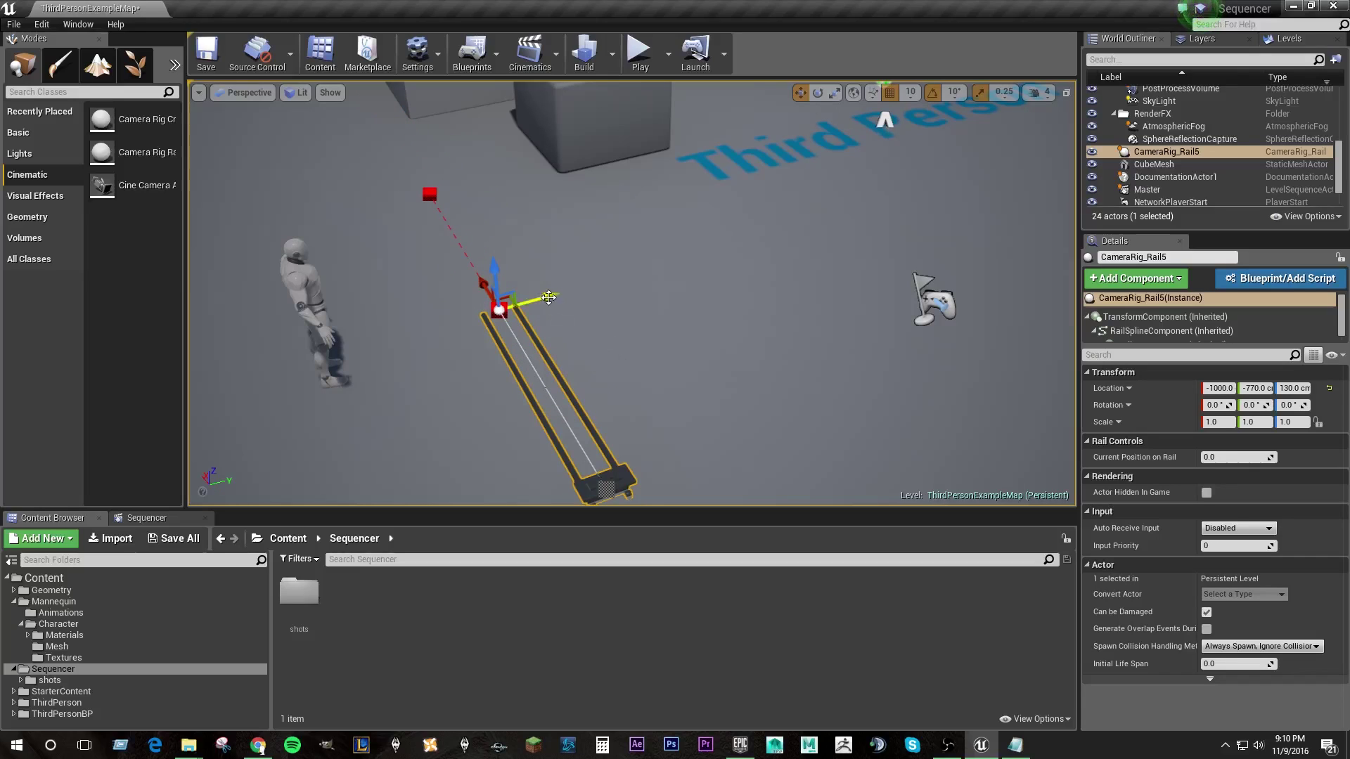
# Extend the rail with three more spline points so it bends sideways, curves around the player start and runs toward the stairs
pyautogui.moveTo(548, 297); pyautogui.dragTo(810, 241)
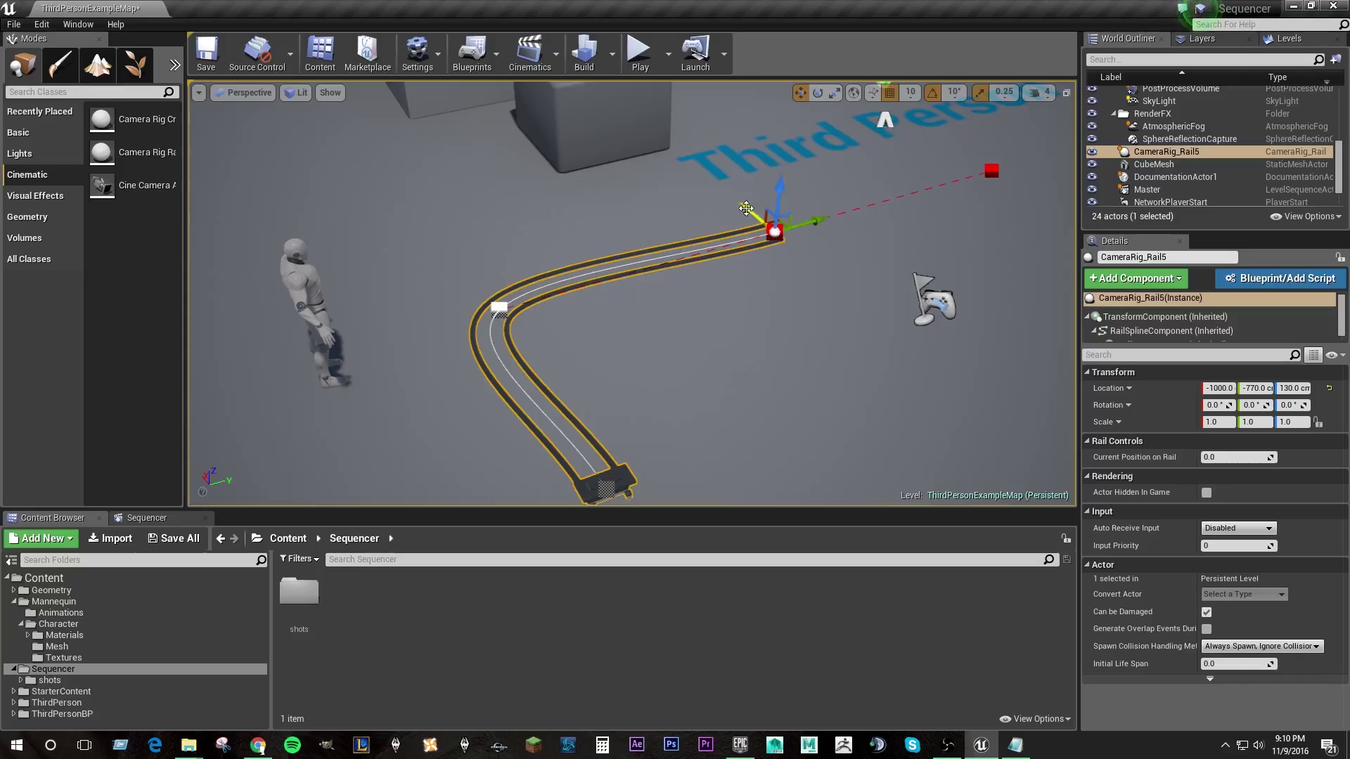
pyautogui.keyDown('alt'); pyautogui.moveTo(753, 222); pyautogui.dragTo(1245, 184); pyautogui.keyUp('alt')
pyautogui.moveTo(1027, 254); pyautogui.dragTo(1082, 218, button='right')
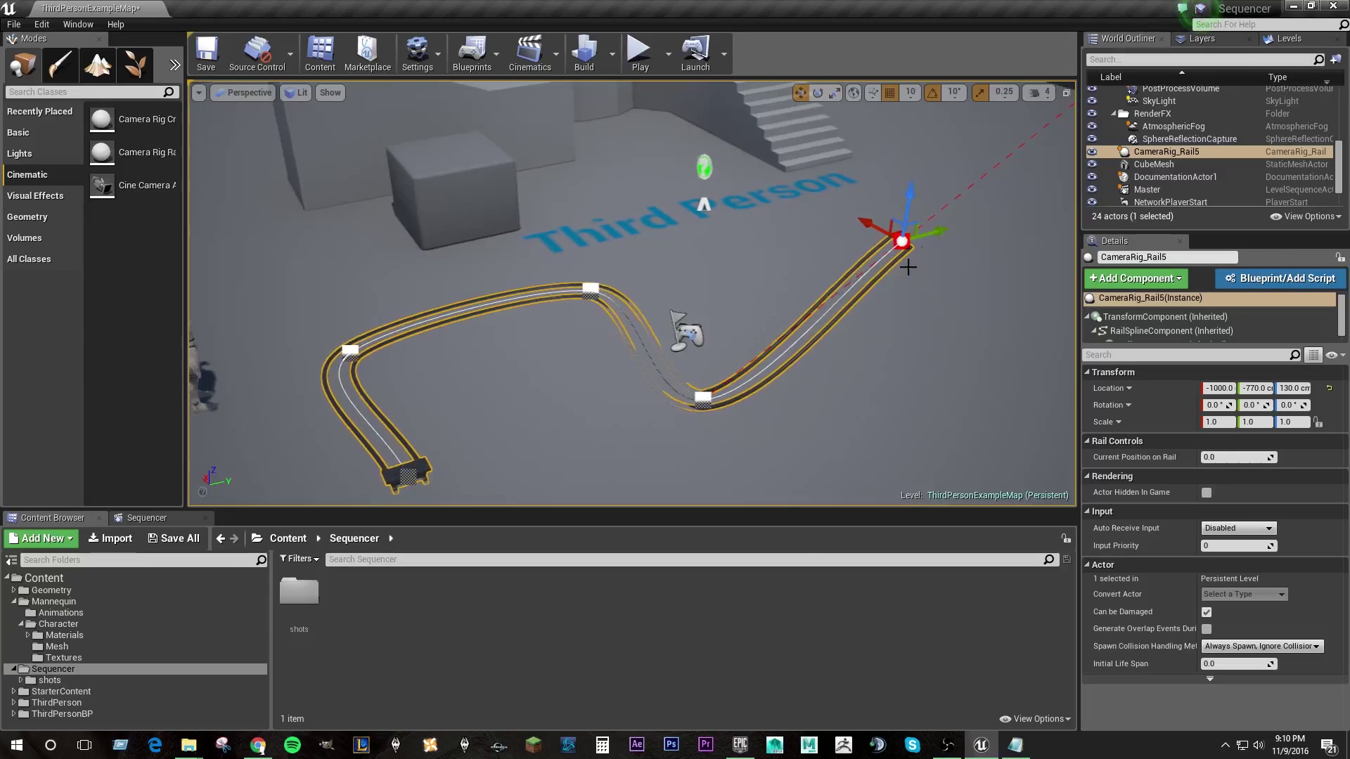
pyautogui.moveTo(935, 232); pyautogui.dragTo(978, 220)
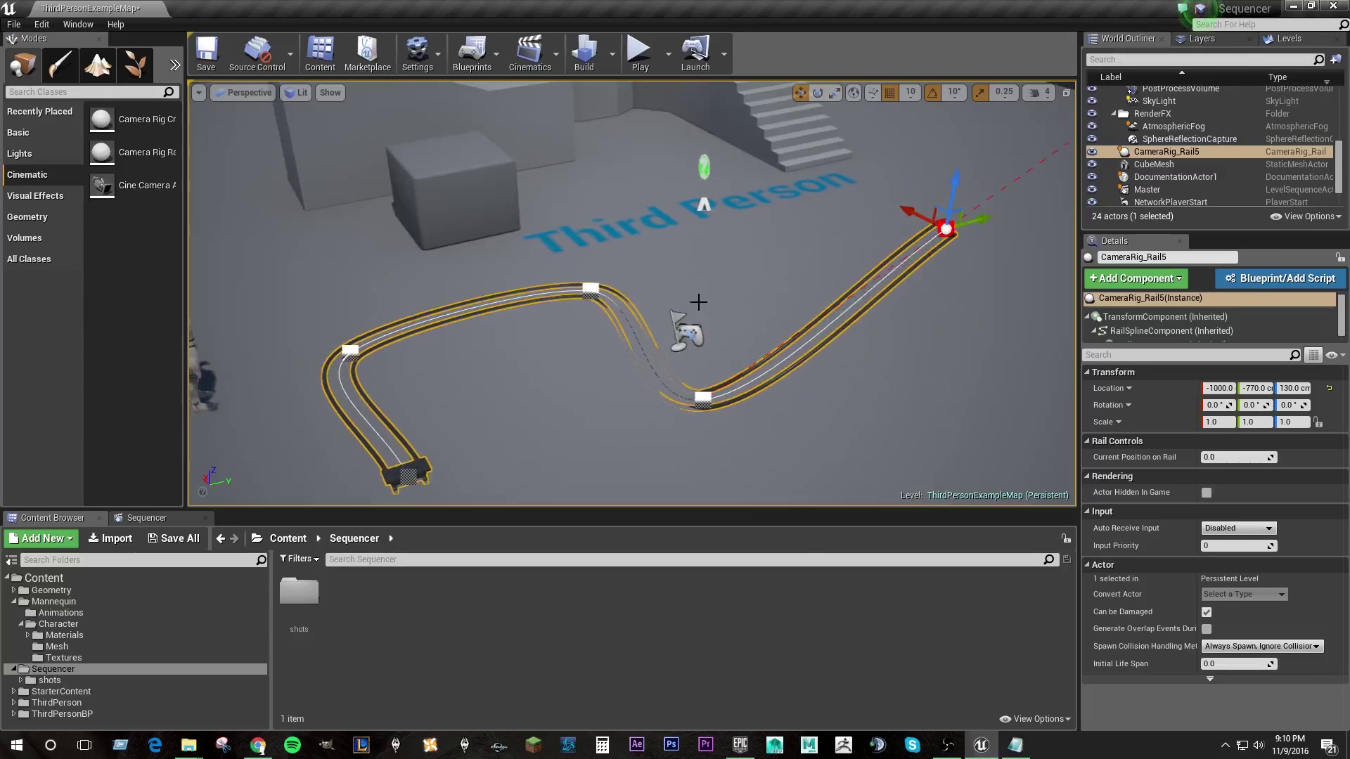
pyautogui.moveTo(674, 208); pyautogui.dragTo(647, 243, button='right')
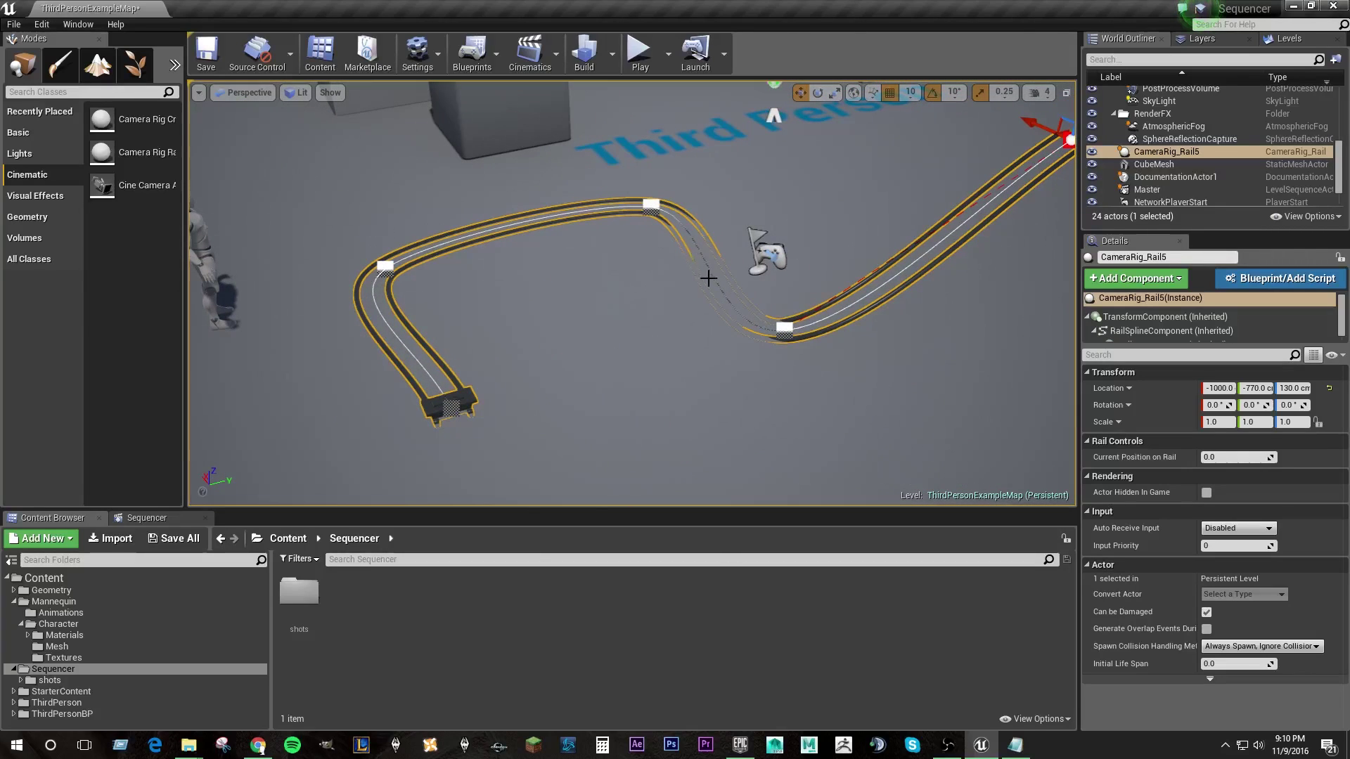
# Try reshaping the rail's bends by moving the tangent handles of its intermediate spline points, undoing the changes
pyautogui.click(649, 205)
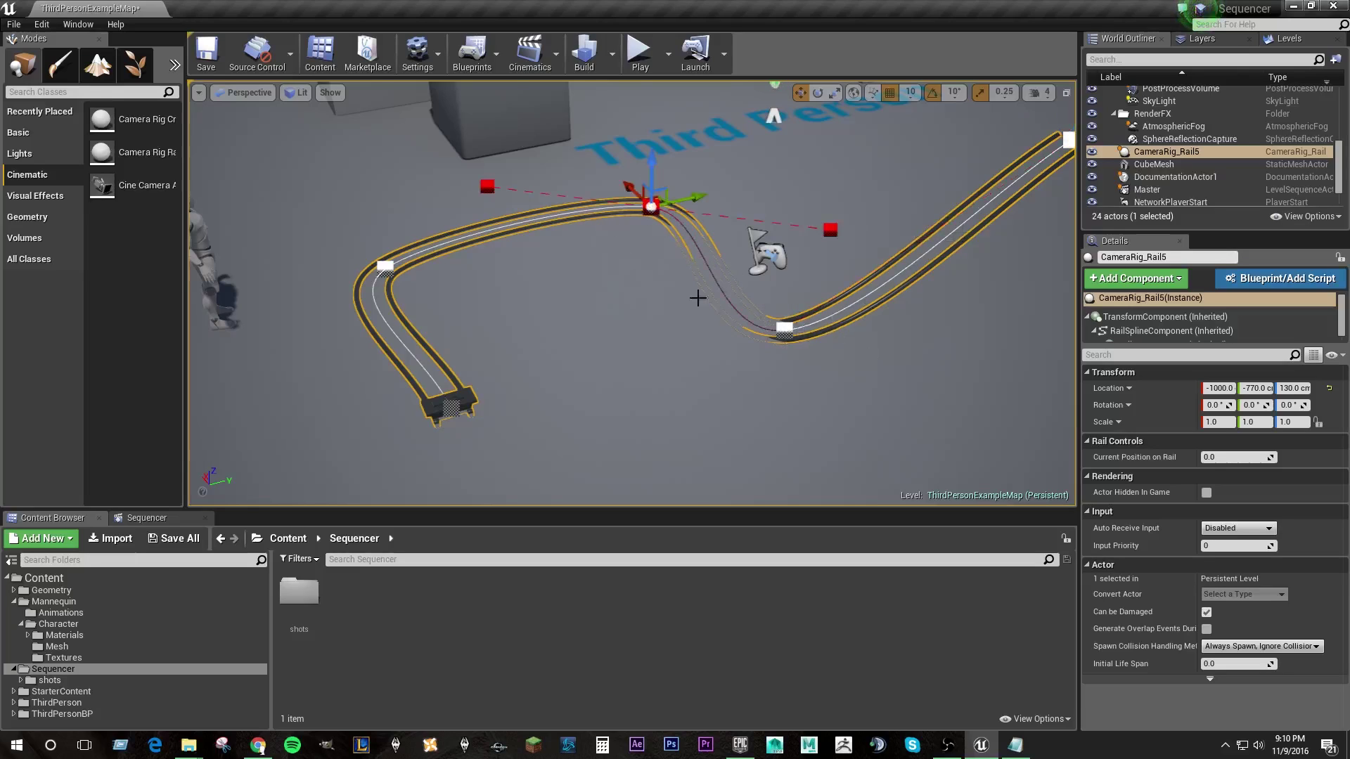
pyautogui.click(831, 231)
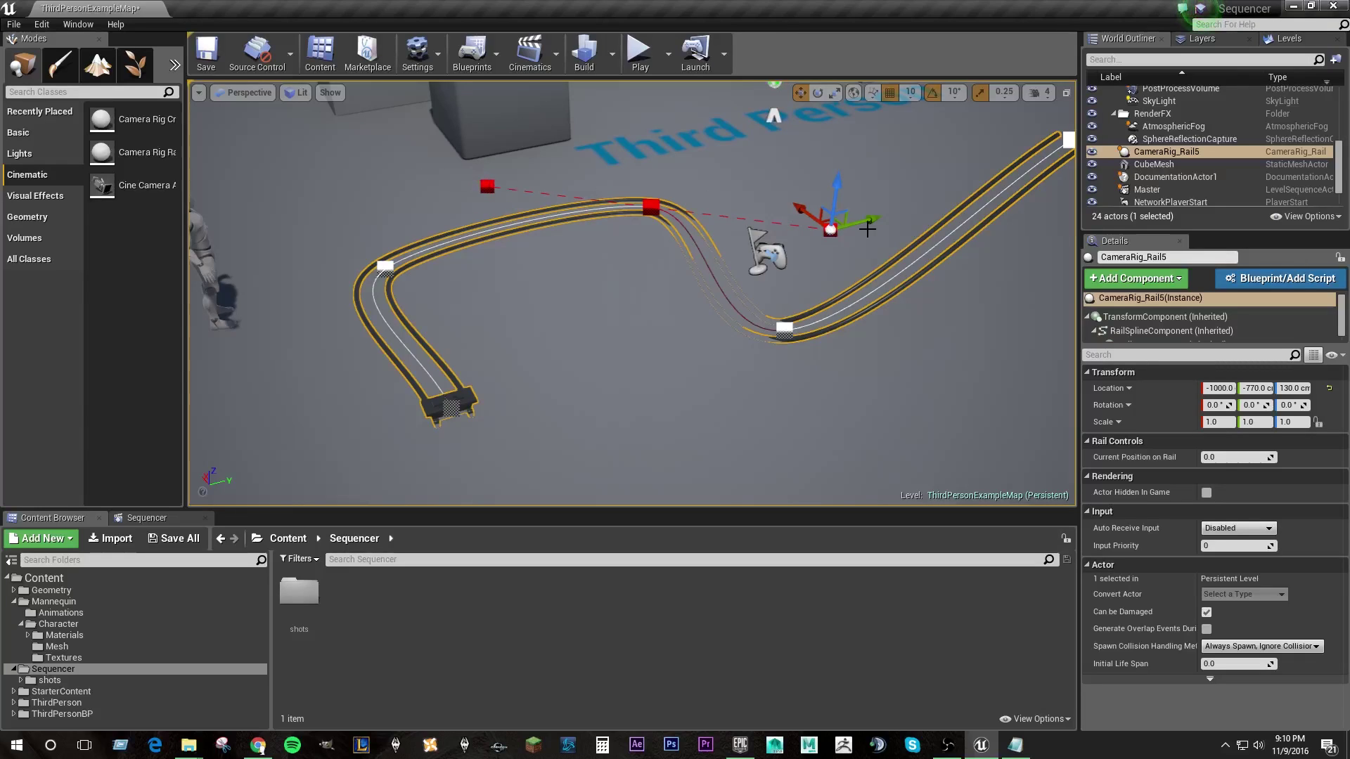
pyautogui.moveTo(840, 185); pyautogui.dragTo(823, 143)
pyautogui.hotkey('ctrl', 'z')
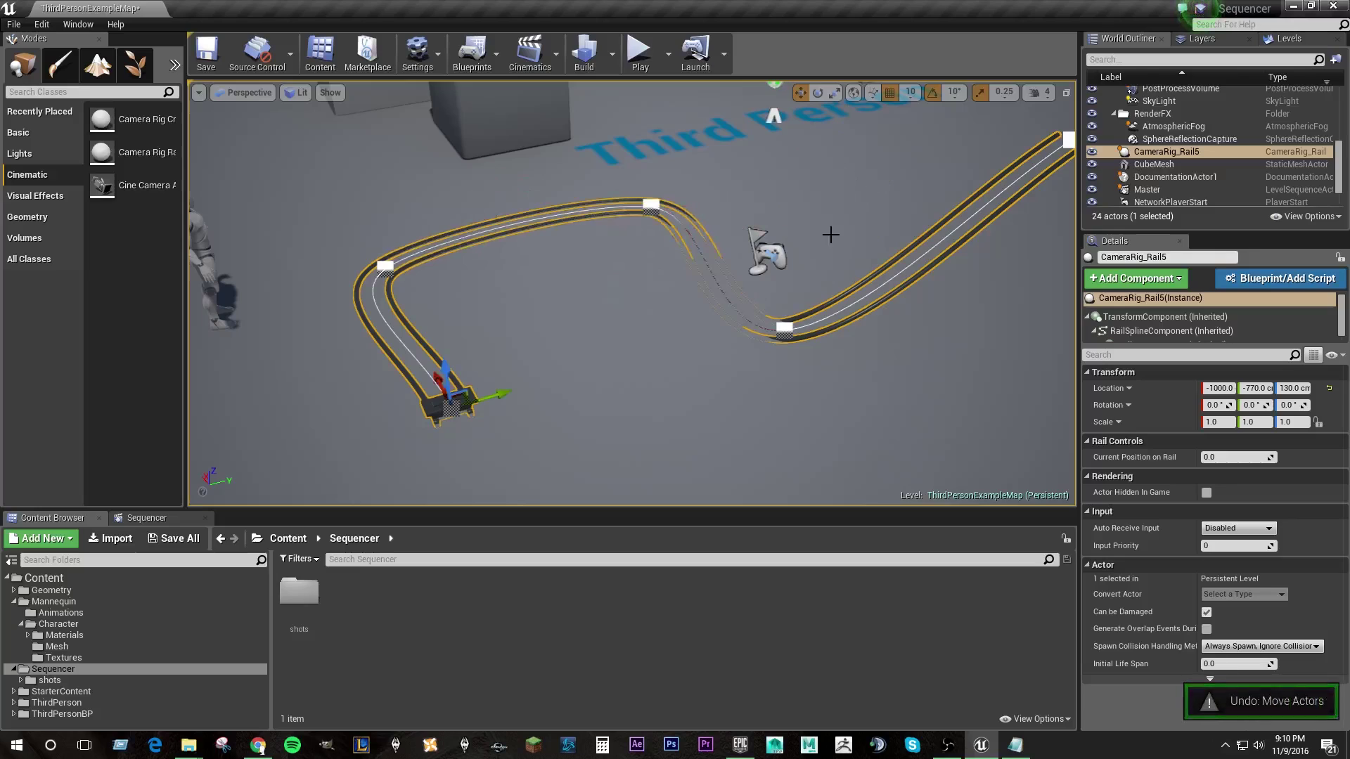
pyautogui.click(384, 267)
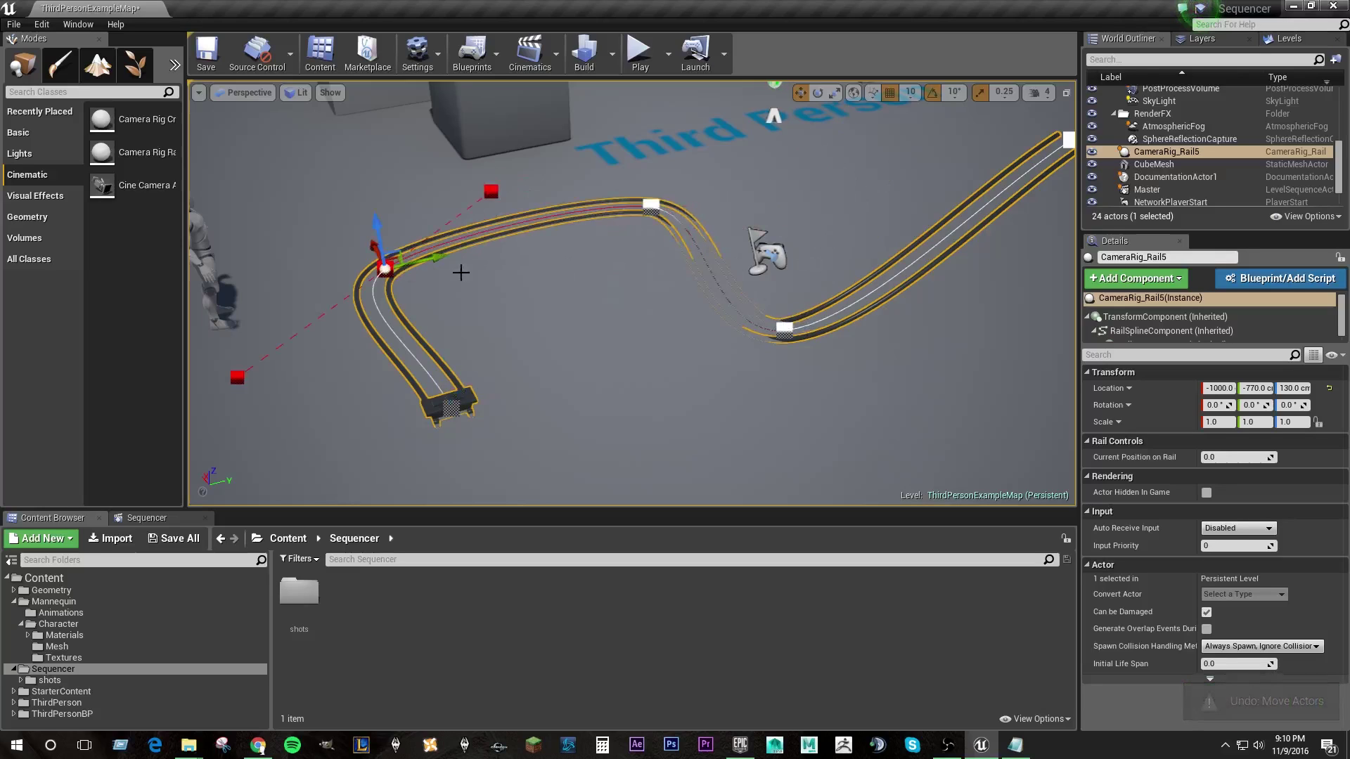
pyautogui.click(488, 189)
pyautogui.moveTo(475, 177); pyautogui.dragTo(238, 166)
# Place a Cine Camera Actor beside the start of the rail and attach it to the rail actor
pyautogui.click(450, 410)
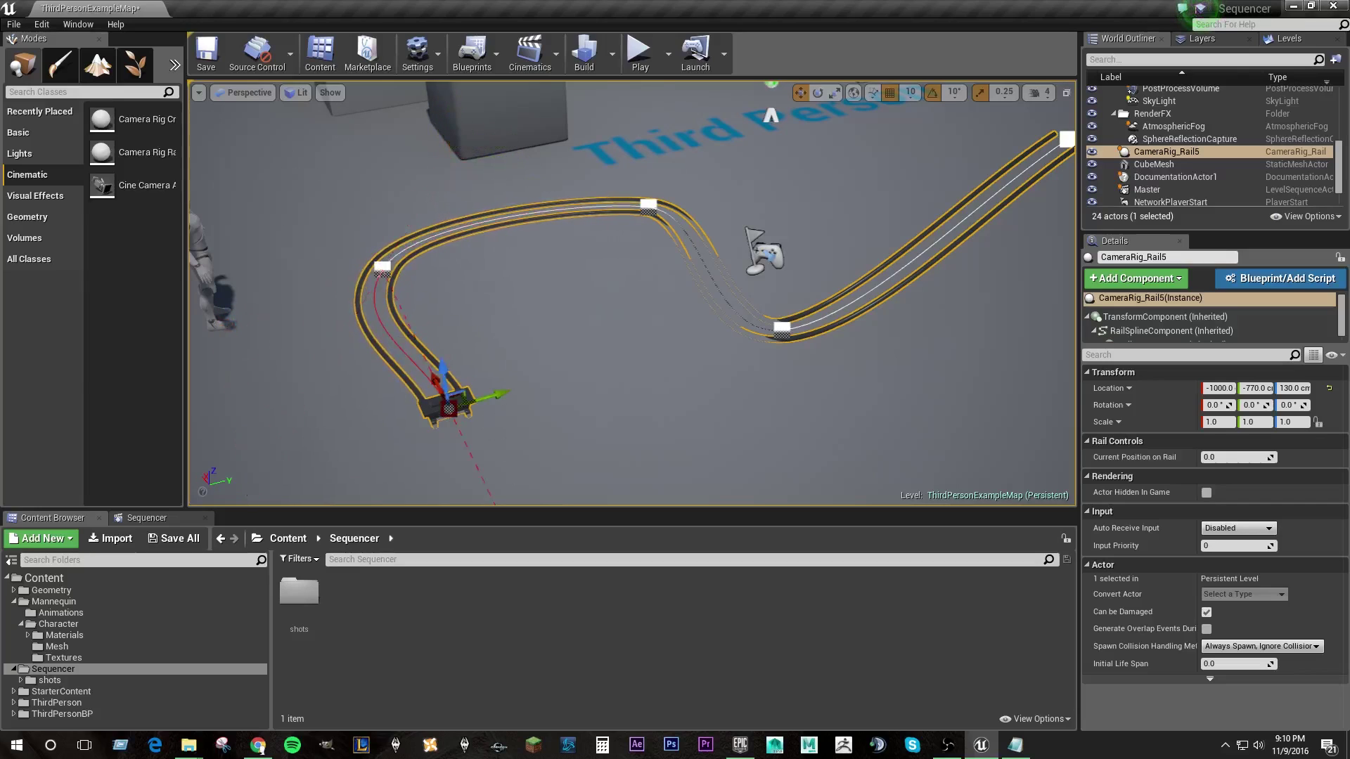
pyautogui.moveTo(518, 293); pyautogui.dragTo(485, 442, button='right')
pyautogui.moveTo(533, 246); pyautogui.dragTo(462, 268)
pyautogui.moveTo(525, 340); pyautogui.dragTo(450, 232, button='right')
pyautogui.moveTo(729, 383); pyautogui.dragTo(773, 464, button='right')
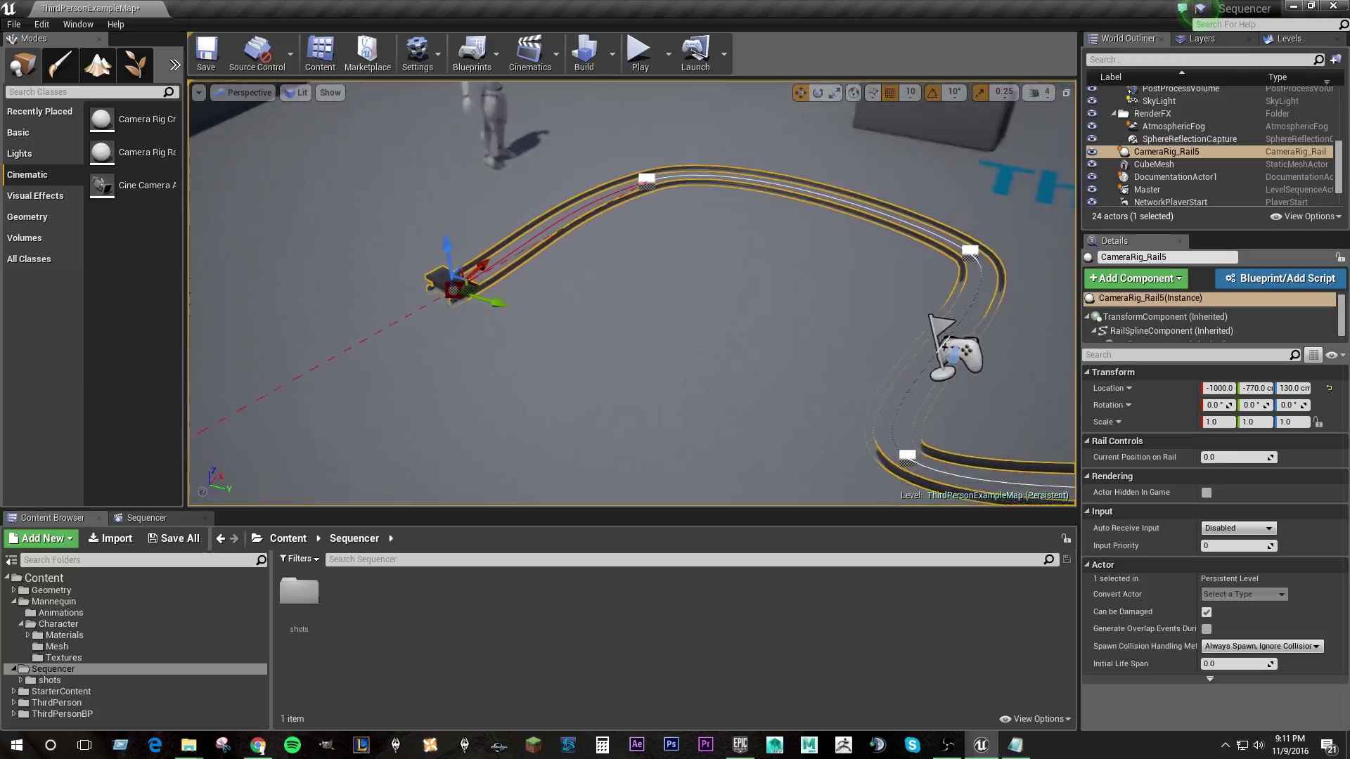
pyautogui.moveTo(724, 415); pyautogui.dragTo(722, 385, button='right')
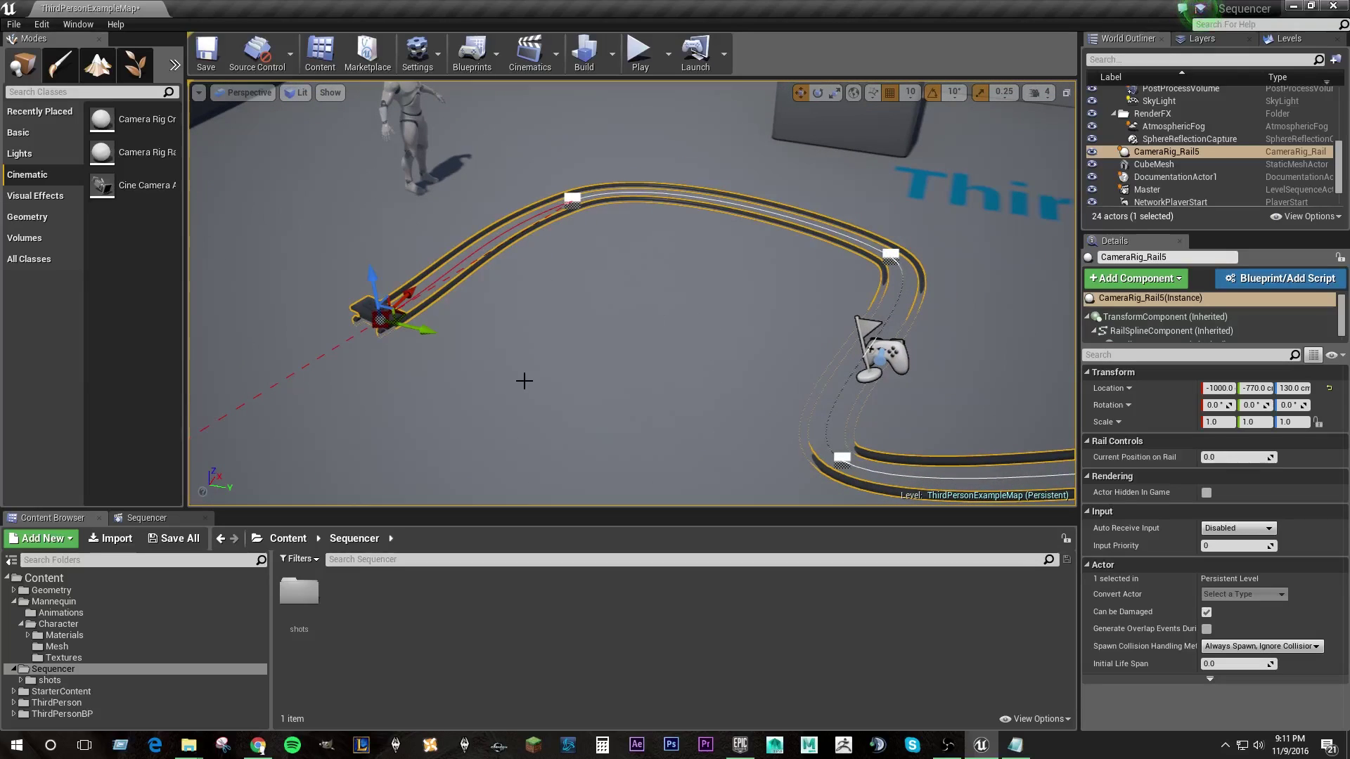
pyautogui.moveTo(160, 195); pyautogui.dragTo(454, 343)
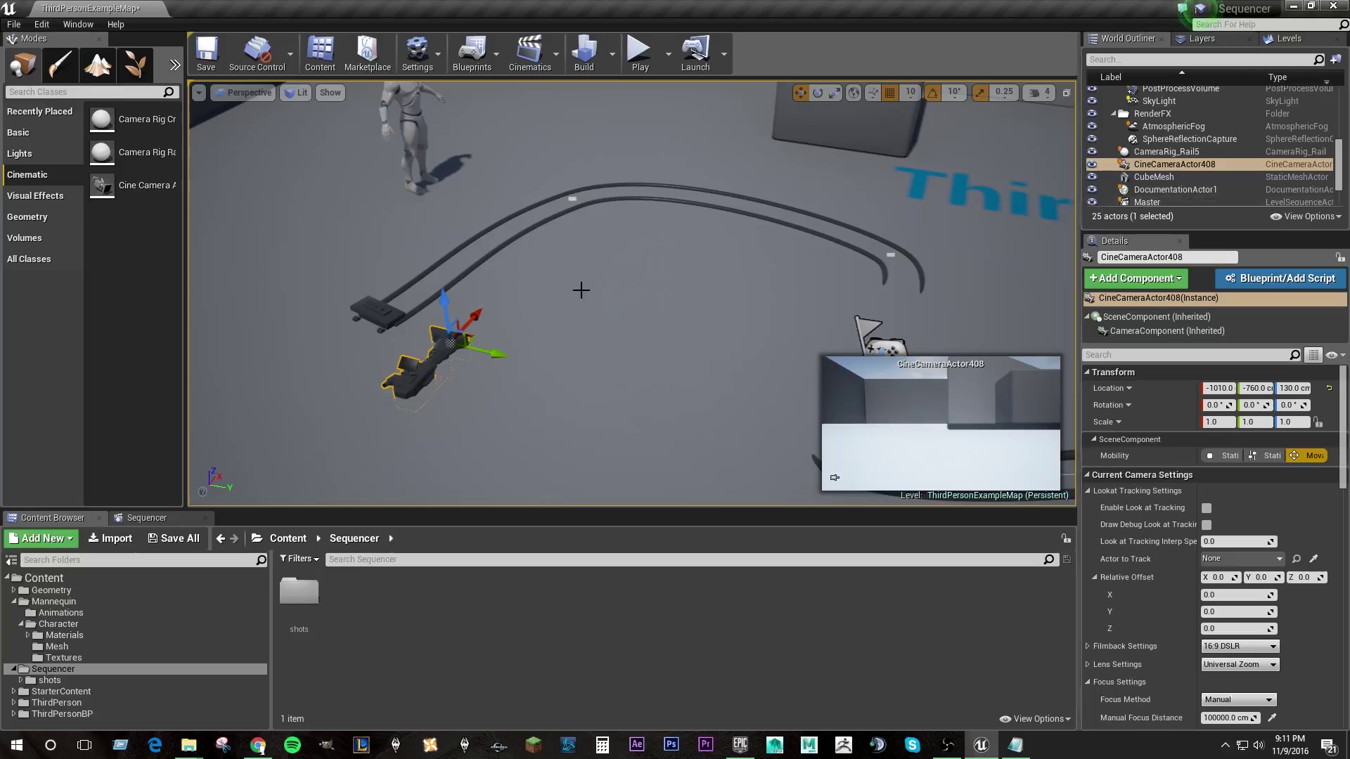
pyautogui.moveTo(1187, 166); pyautogui.dragTo(1152, 157)
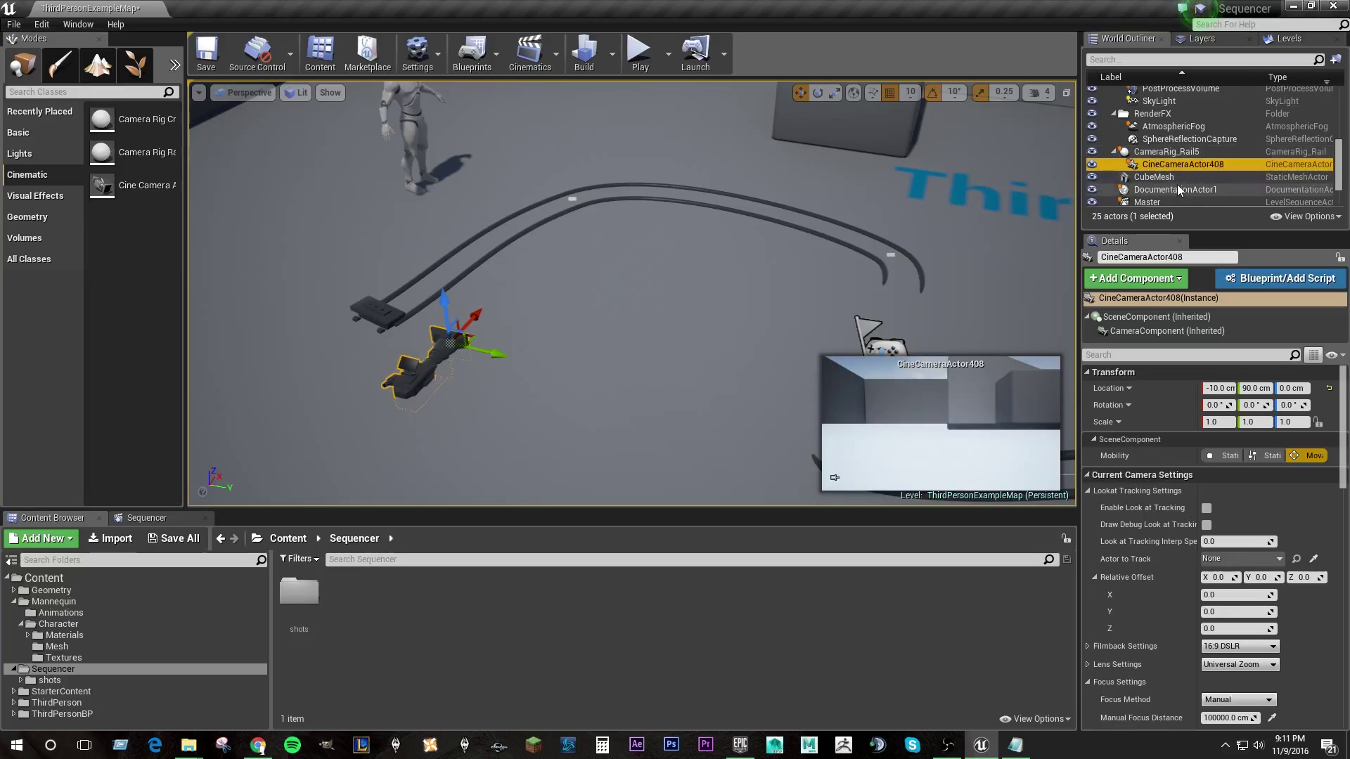
# Set the attached camera's relative location to X 0, Y 0 and Z 20 cm
pyautogui.click(1220, 388)
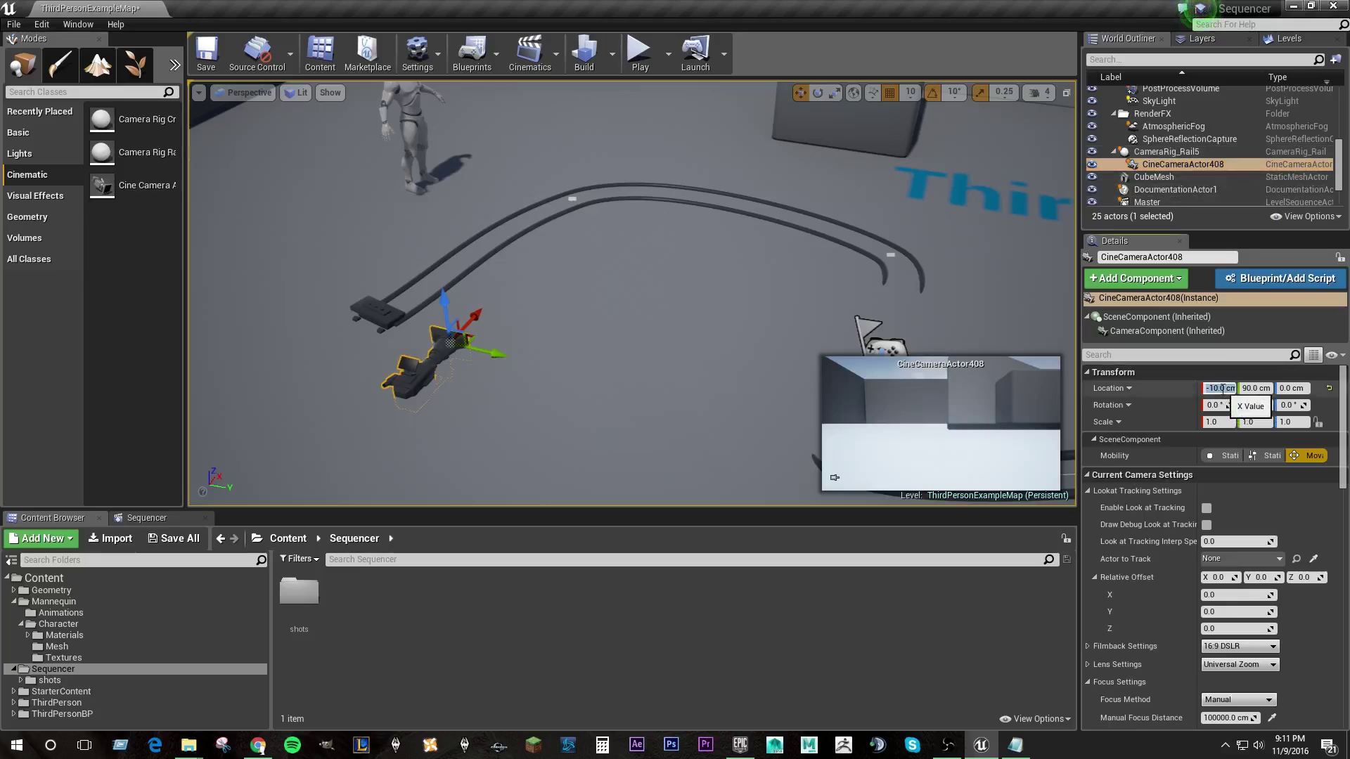
pyautogui.write('0')
pyautogui.press('Tab')
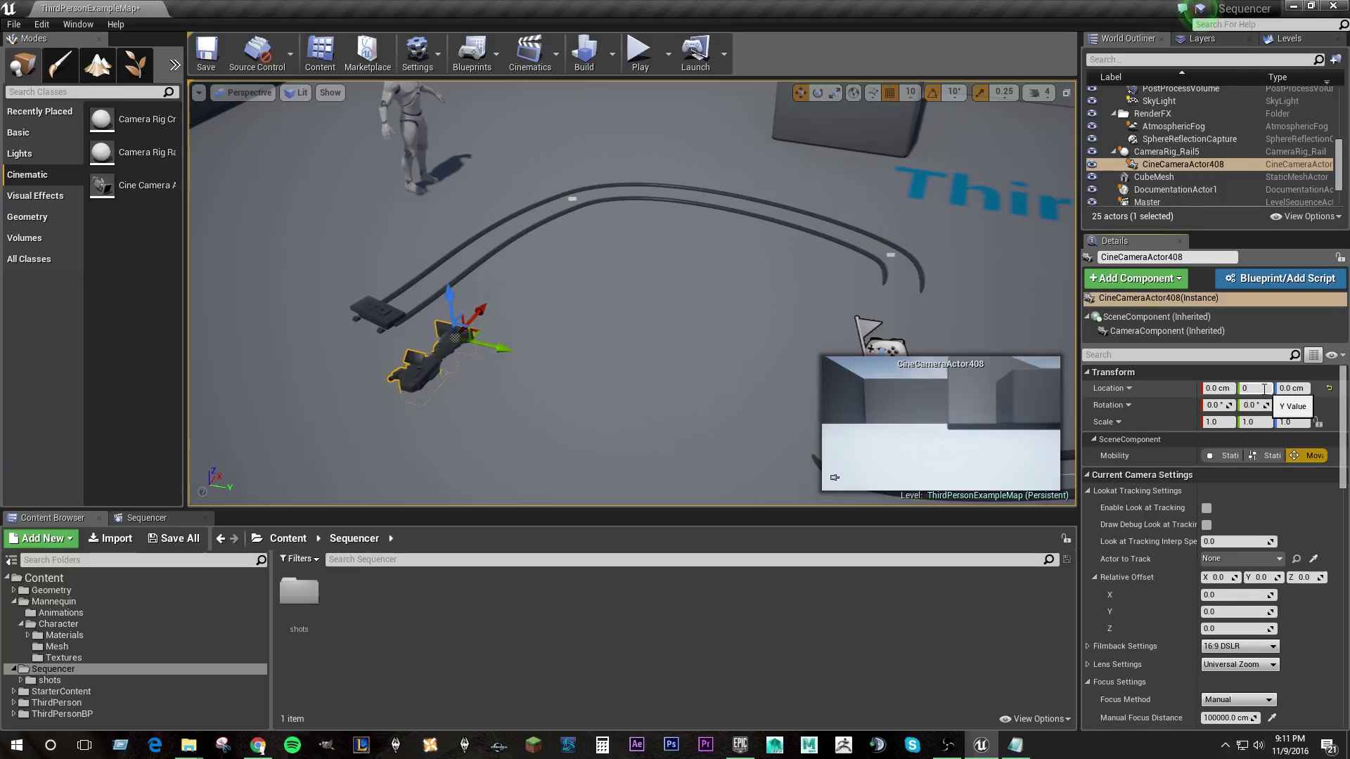
pyautogui.write('0')
pyautogui.press('Return')
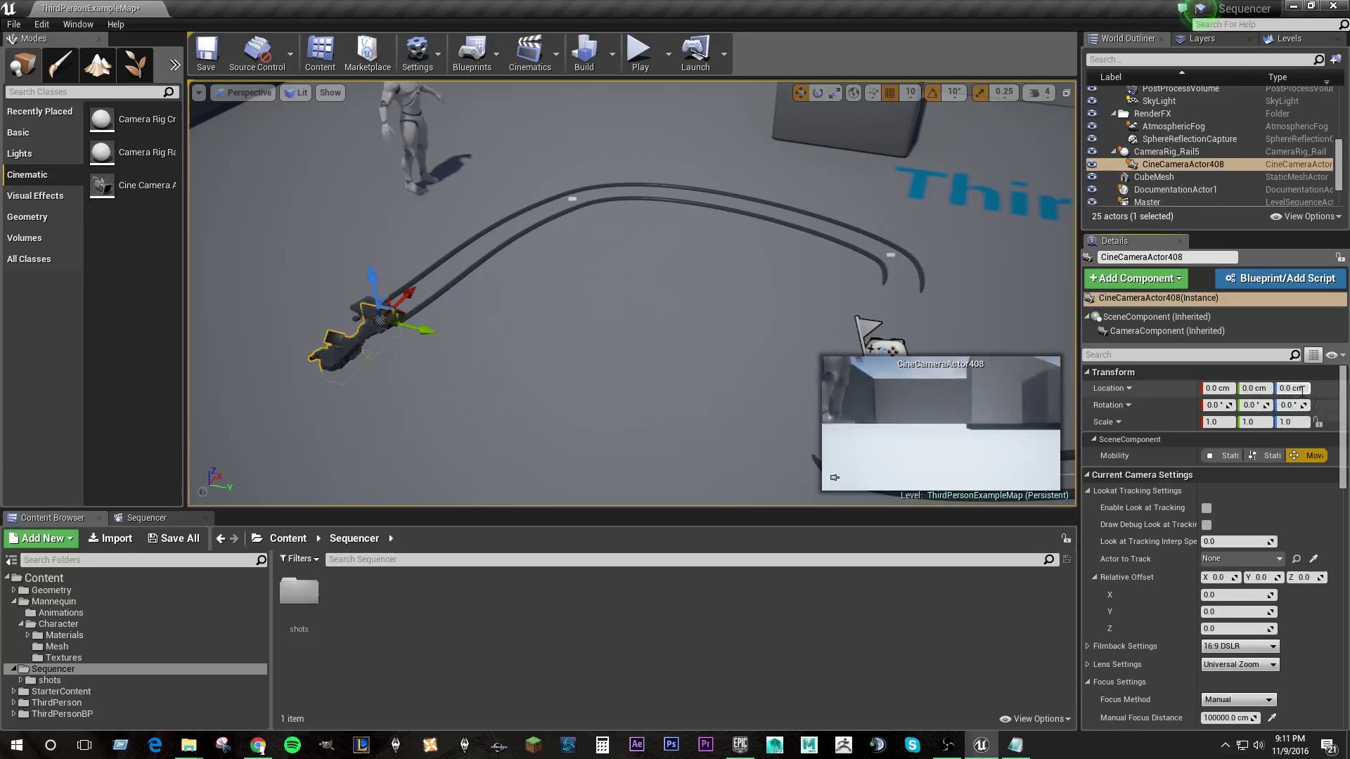
pyautogui.click(1299, 389)
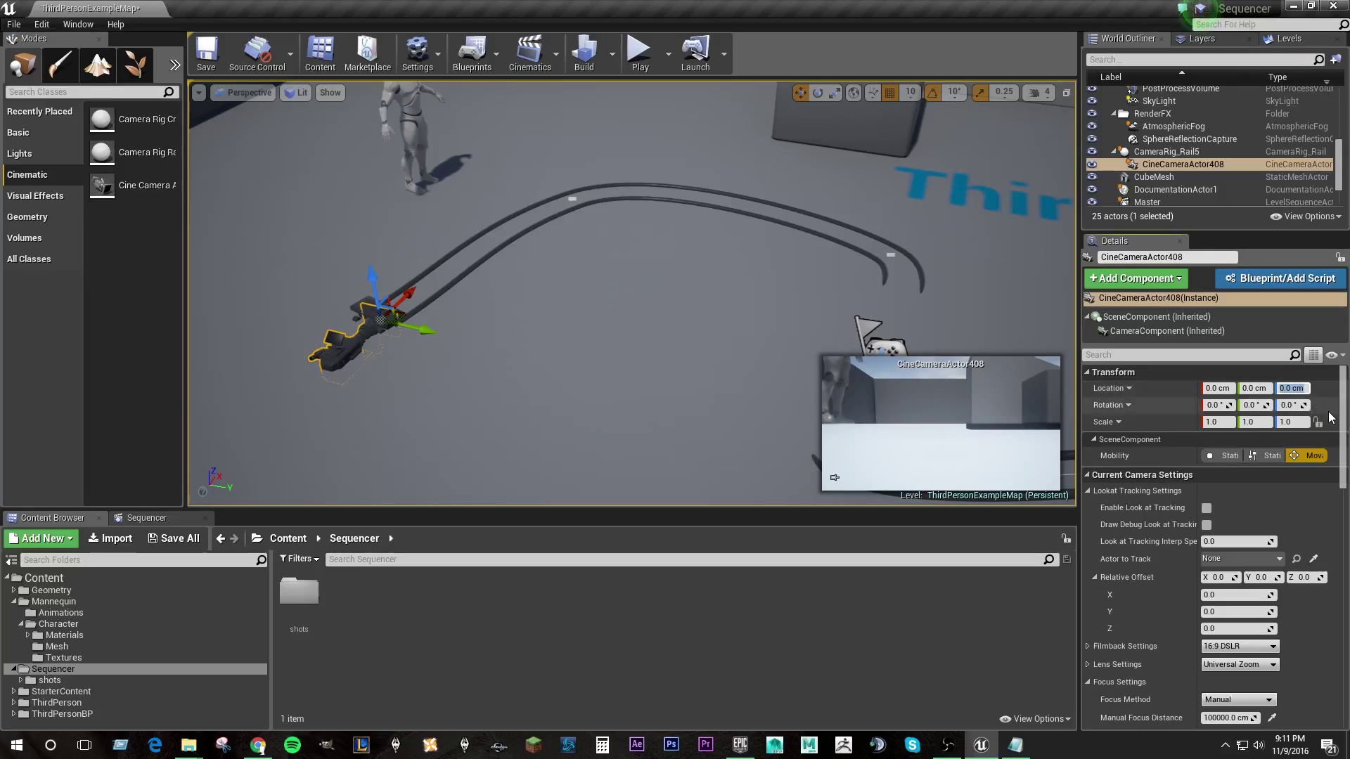
pyautogui.press('Return')
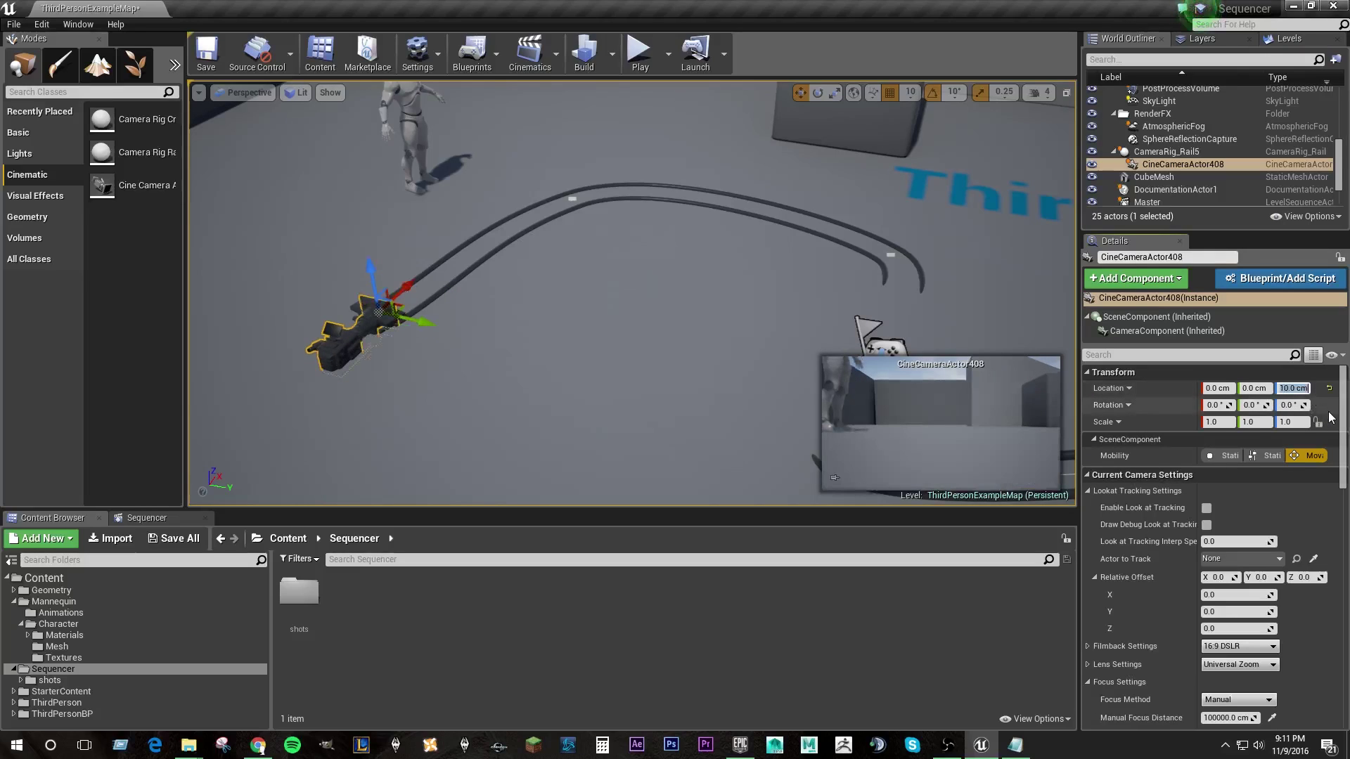
pyautogui.write('20')
pyautogui.press('Return')
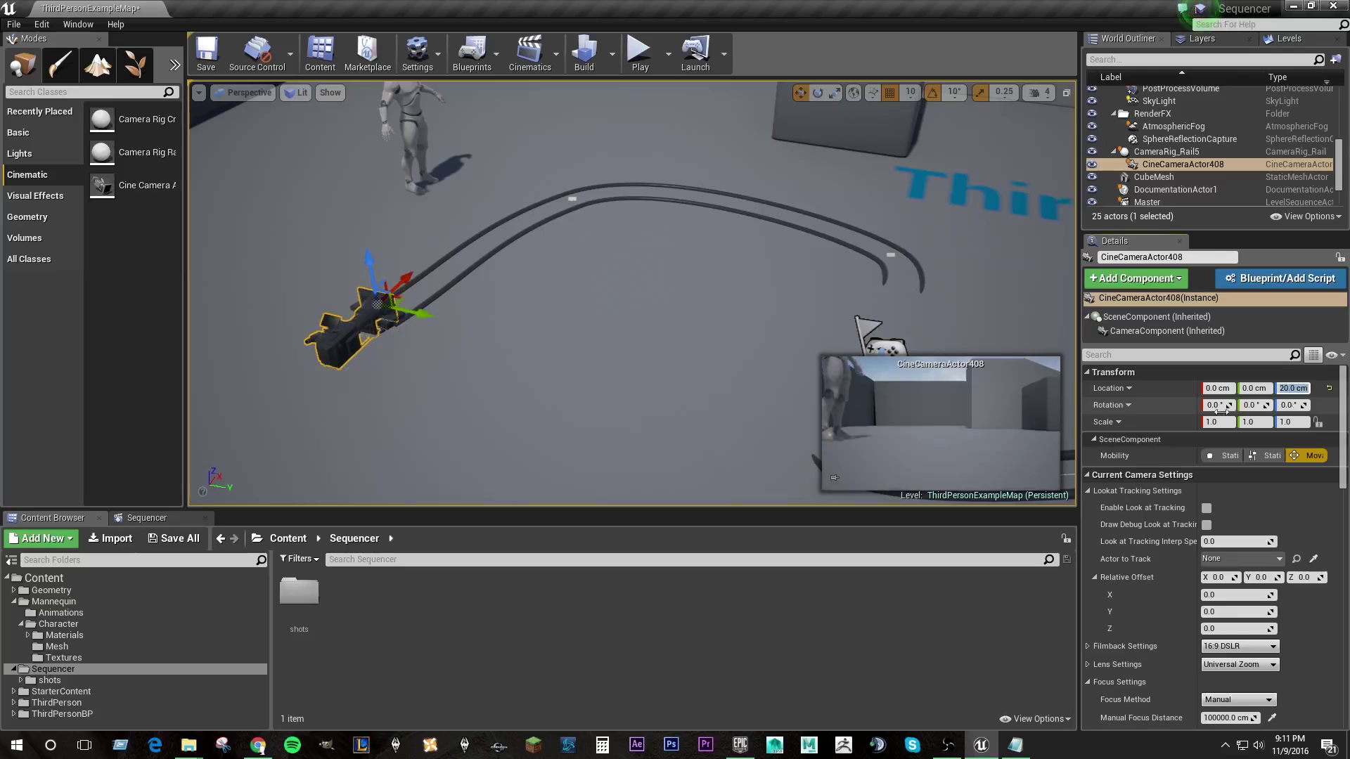
# Select the camera rail and move its mount along the track to a Current Position on Rail of about 0.34
pyautogui.moveTo(590, 328); pyautogui.dragTo(492, 380, button='right')
pyautogui.moveTo(534, 239); pyautogui.dragTo(675, 302, button='right')
pyautogui.moveTo(579, 265); pyautogui.dragTo(513, 274, button='right')
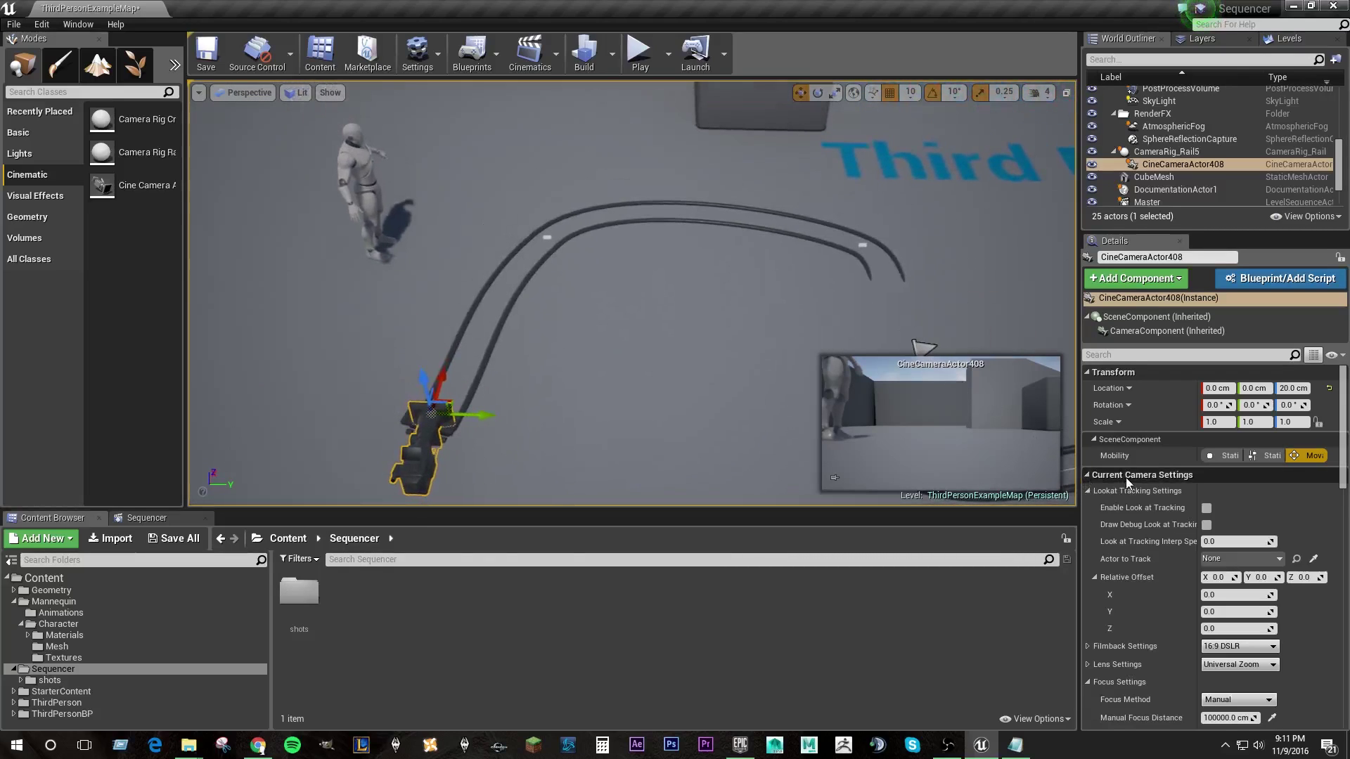
pyautogui.click(491, 332)
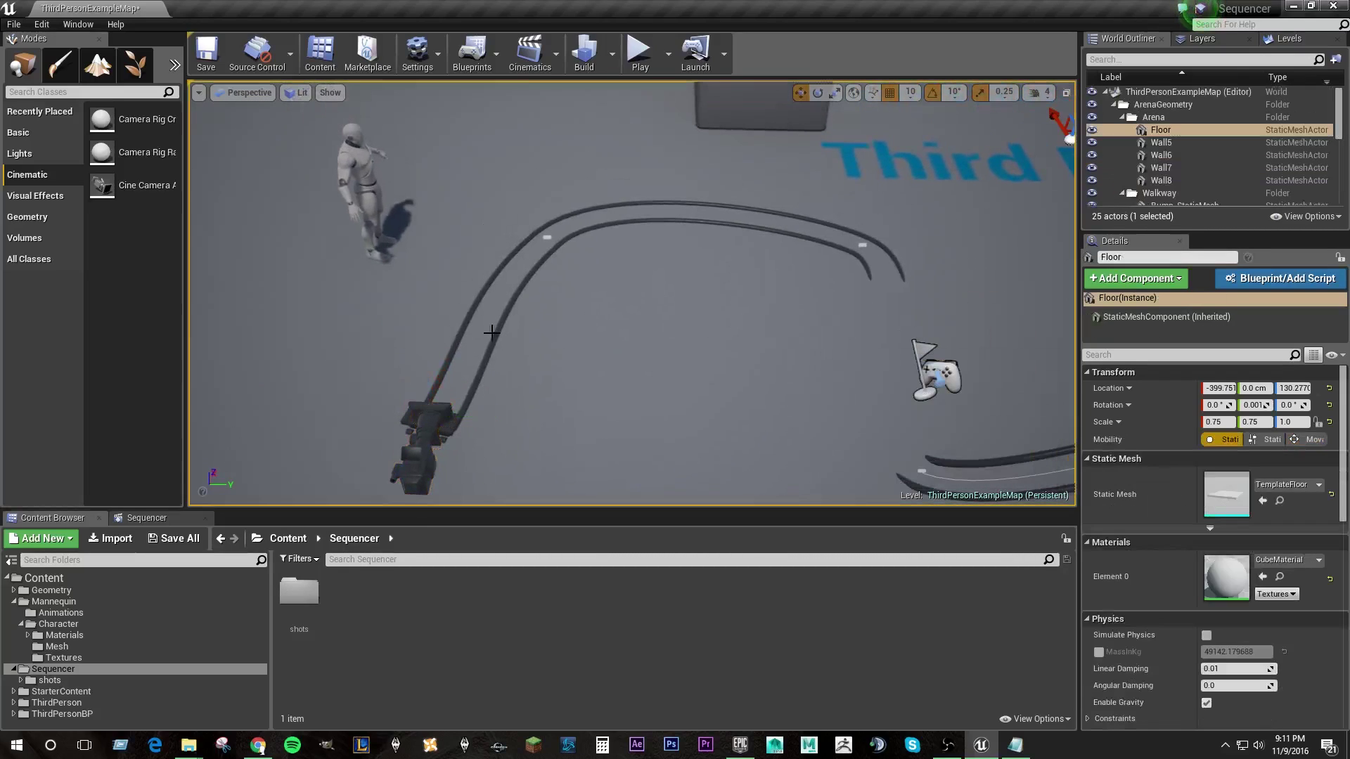
pyautogui.click(447, 427)
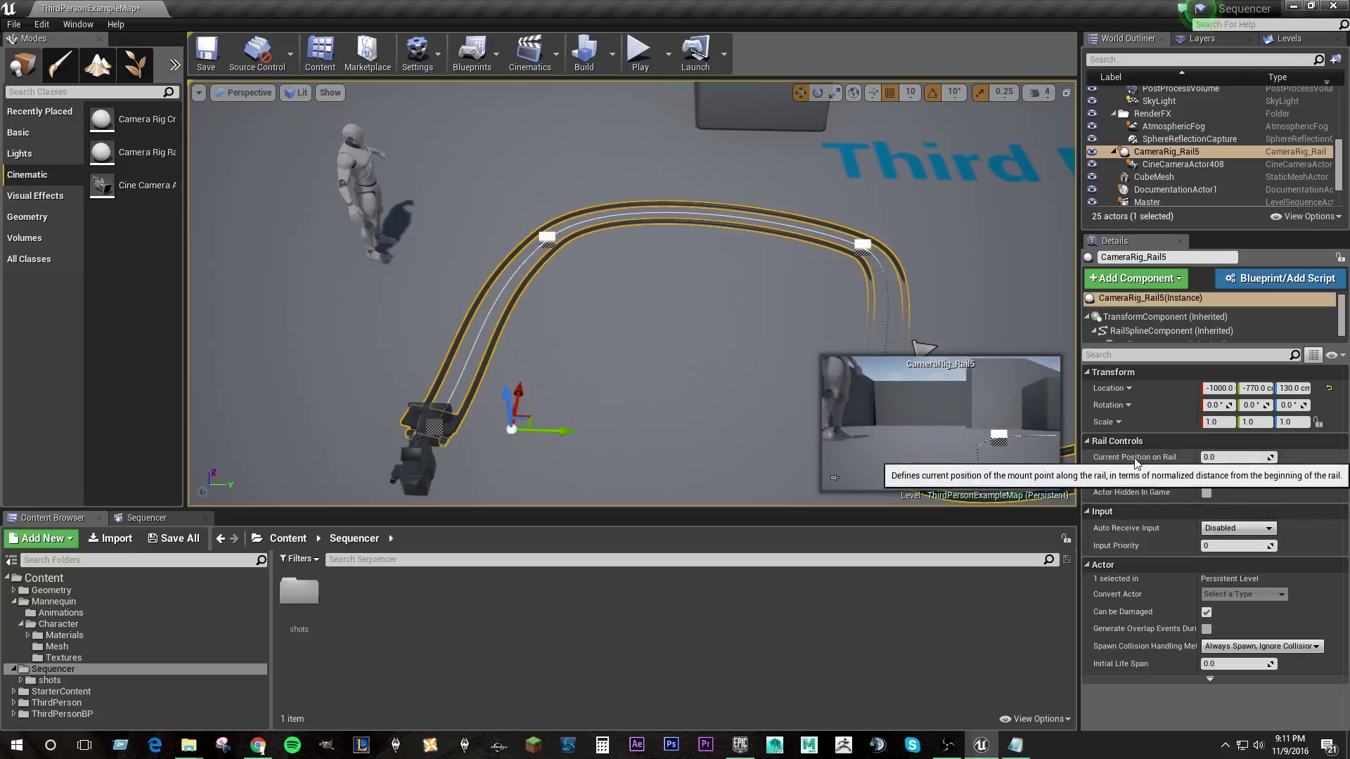
pyautogui.moveTo(1234, 457); pyautogui.dragTo(1204, 457)
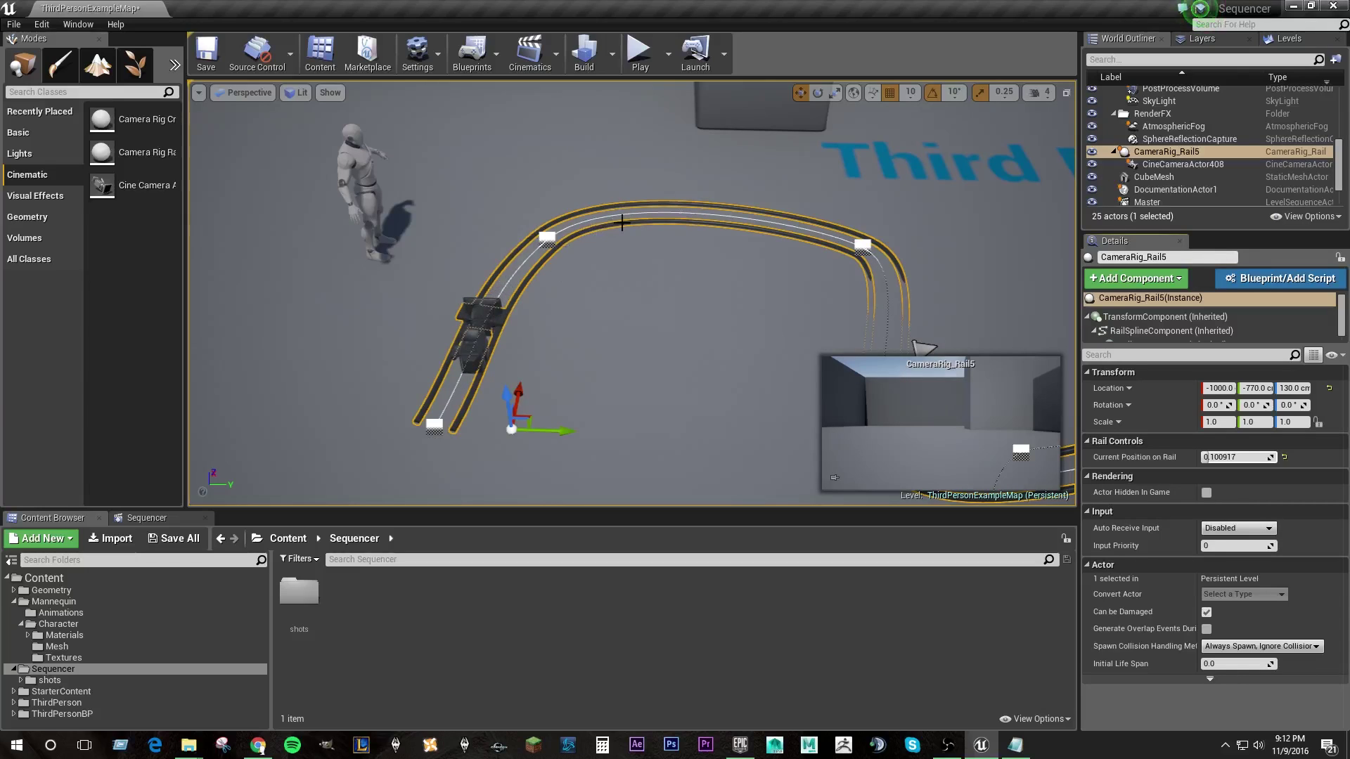
pyautogui.moveTo(621, 222); pyautogui.dragTo(491, 381, button='right')
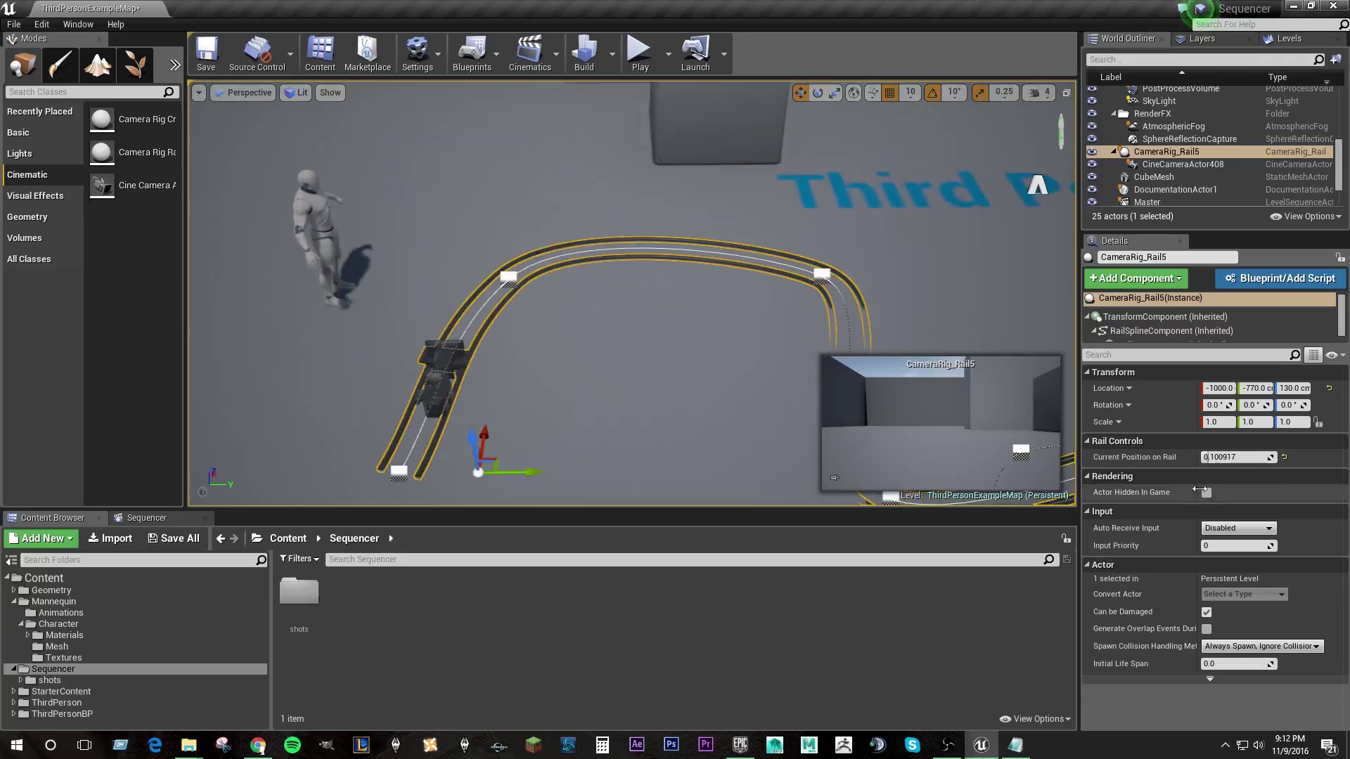
pyautogui.moveTo(1219, 457); pyautogui.dragTo(1248, 457)
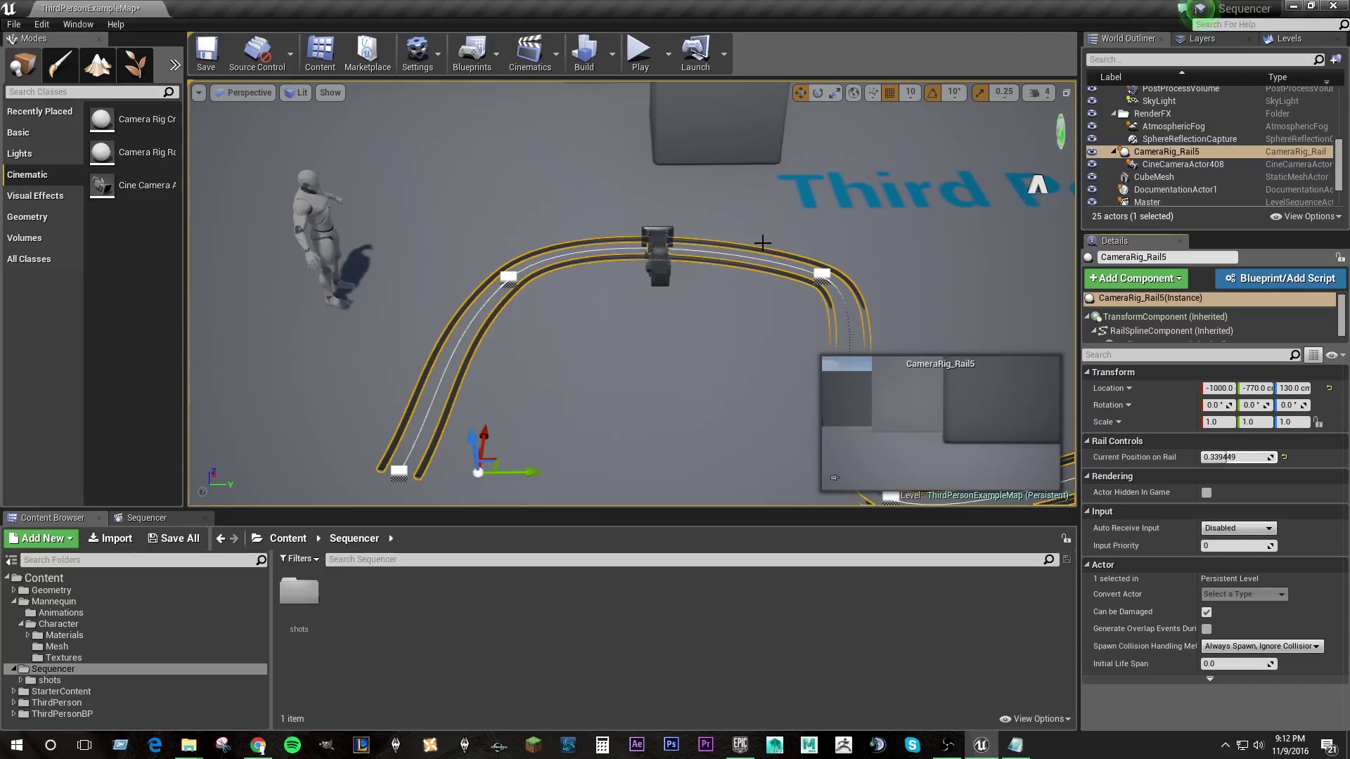
pyautogui.moveTo(763, 243); pyautogui.dragTo(672, 188, button='right')
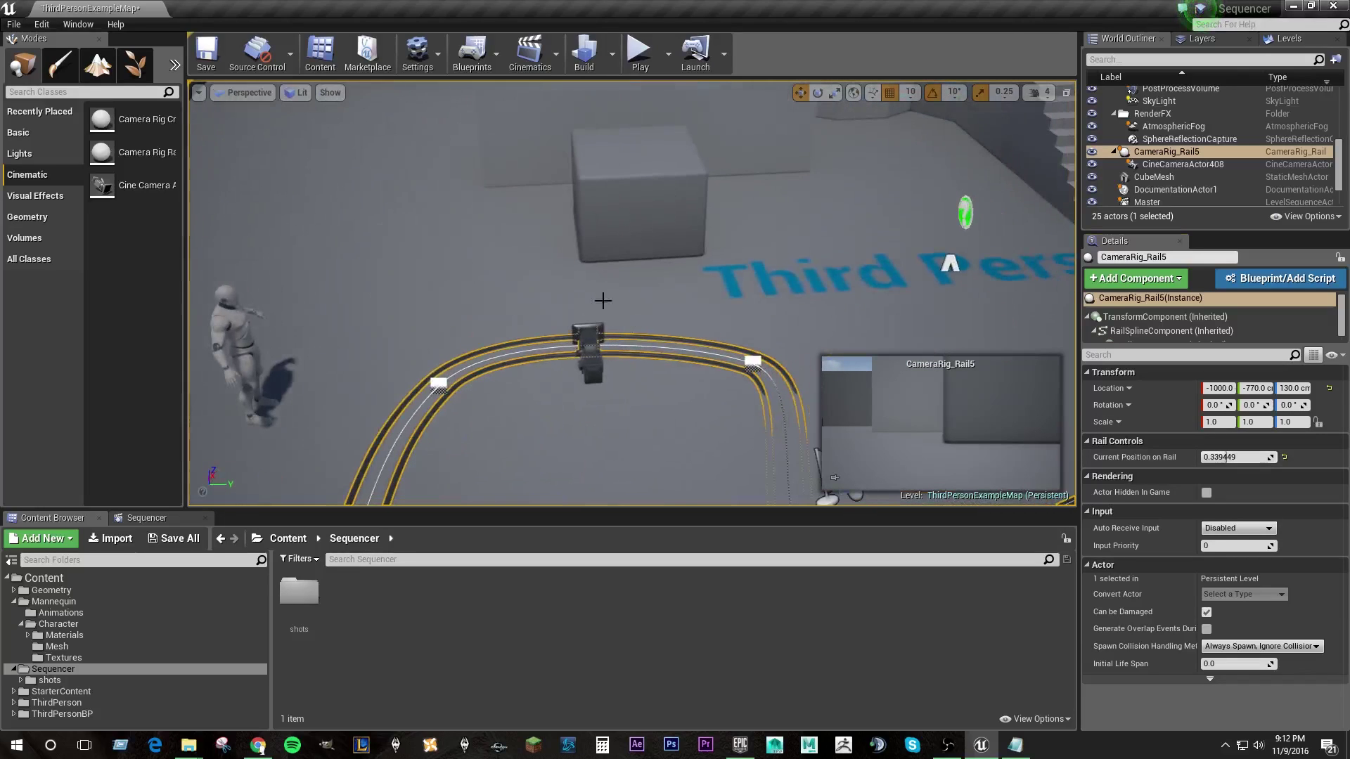
pyautogui.moveTo(609, 266); pyautogui.dragTo(571, 296, button='right')
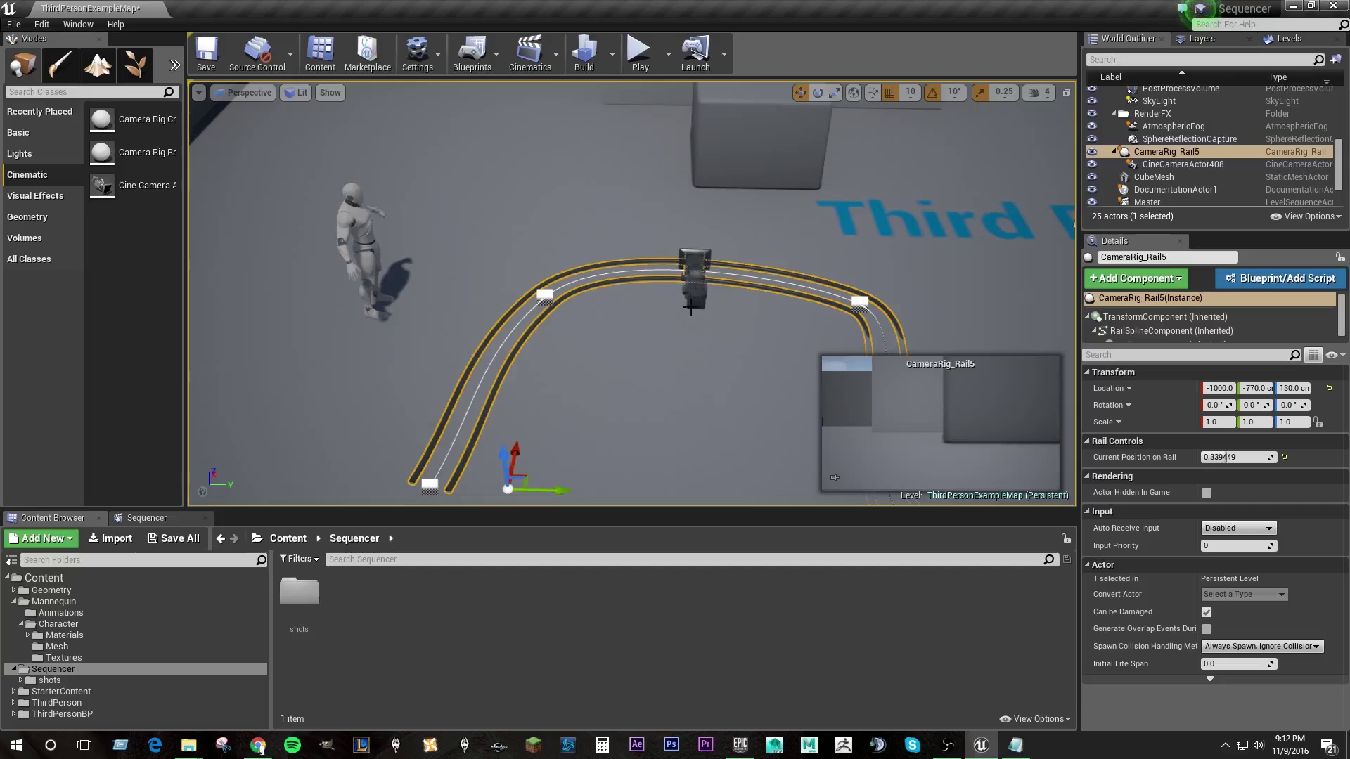
pyautogui.moveTo(677, 274); pyautogui.dragTo(773, 251, button='right')
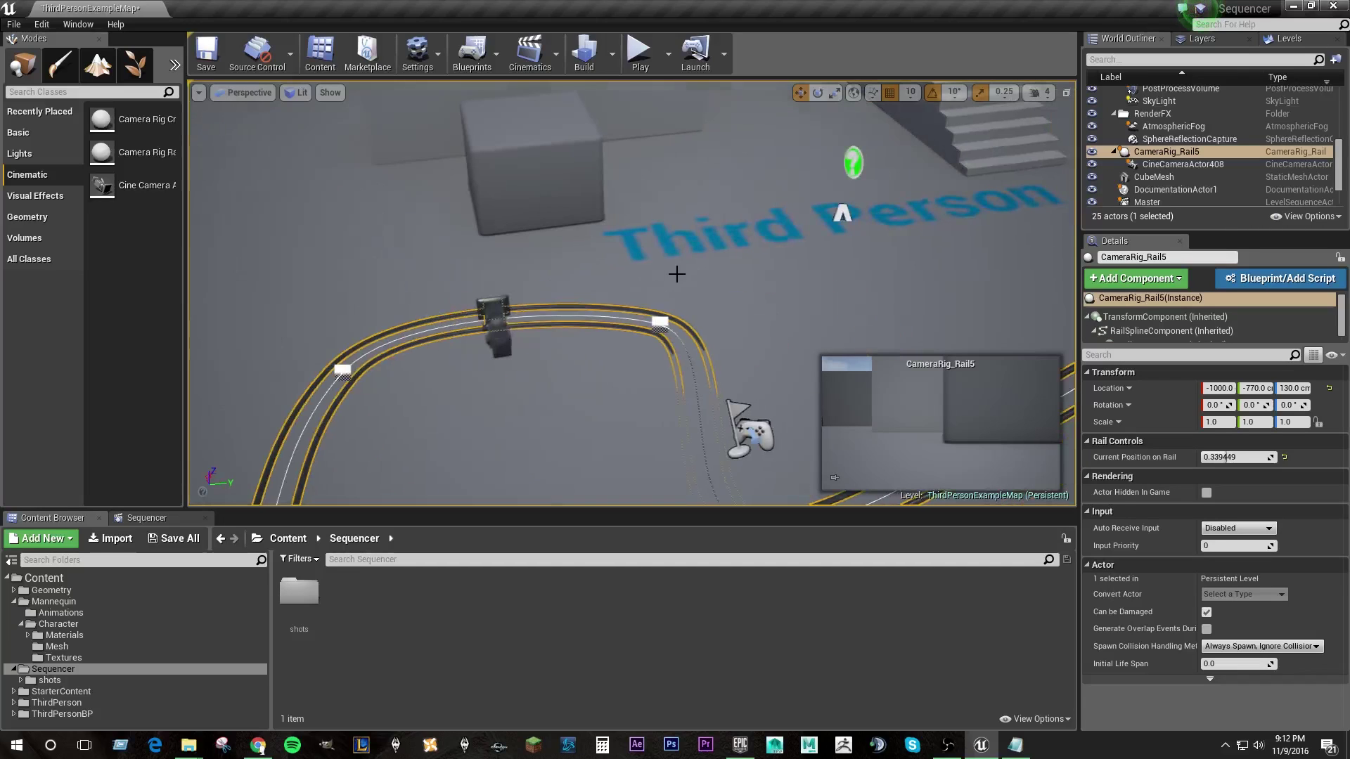
pyautogui.moveTo(844, 293); pyautogui.dragTo(587, 322, button='right')
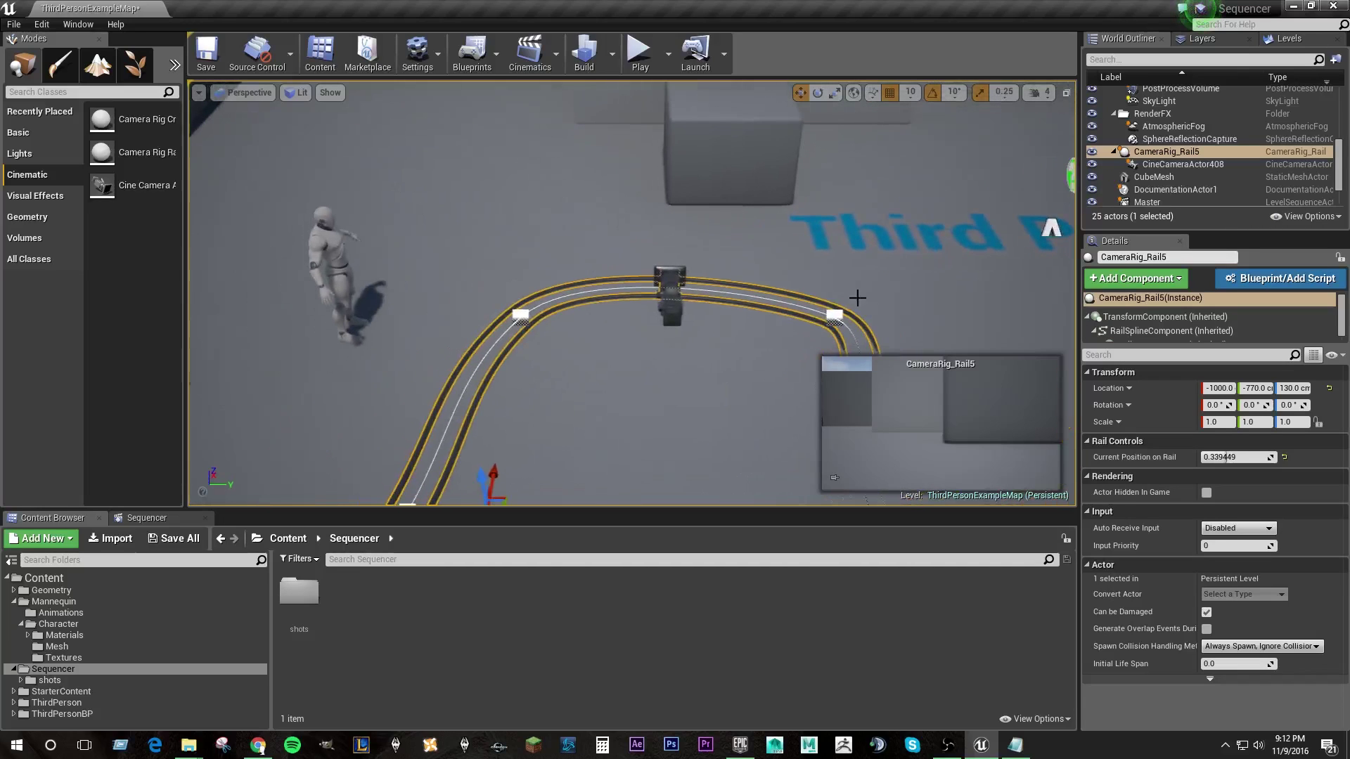
# Enable Look at Tracking on the attached cine camera, set SK_Mannequin as the Actor to Track and enter a Z relative offset of 90
pyautogui.click(677, 315)
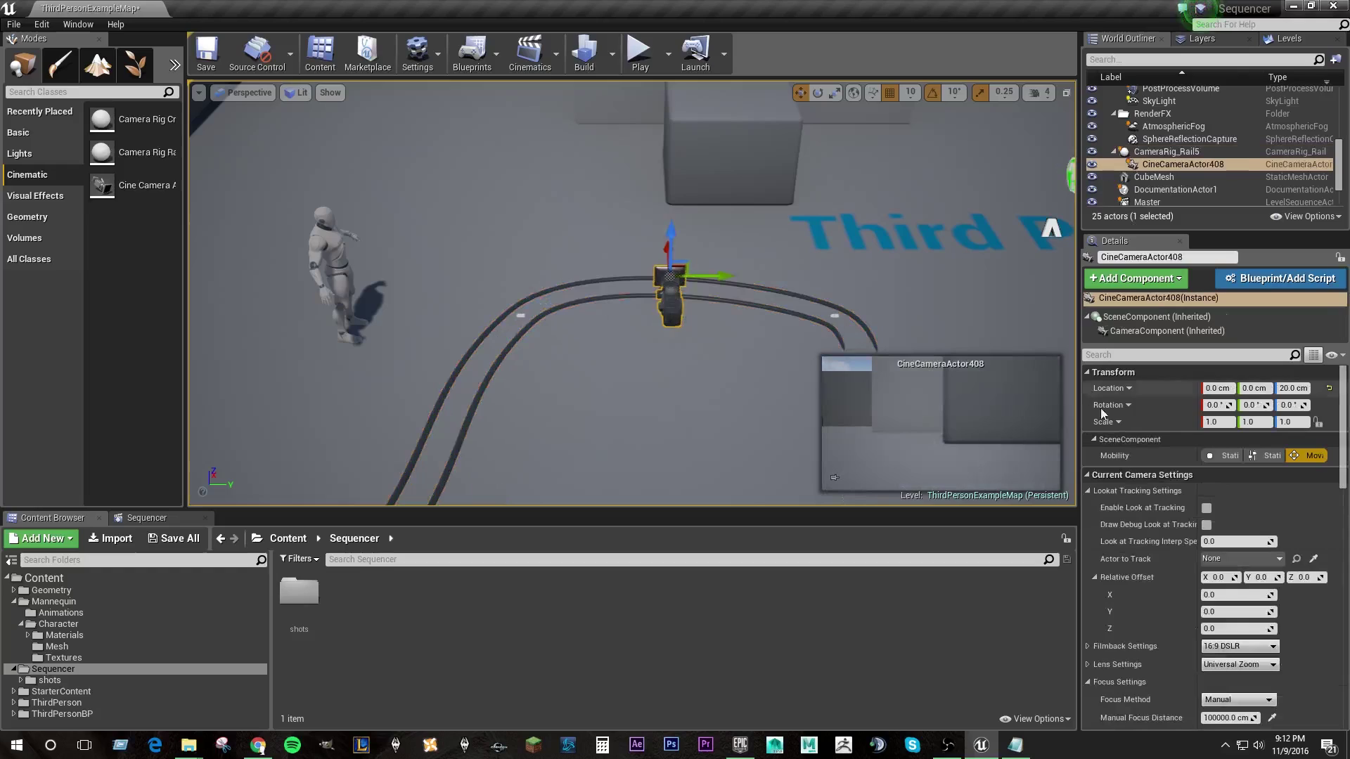
pyautogui.click(1206, 508)
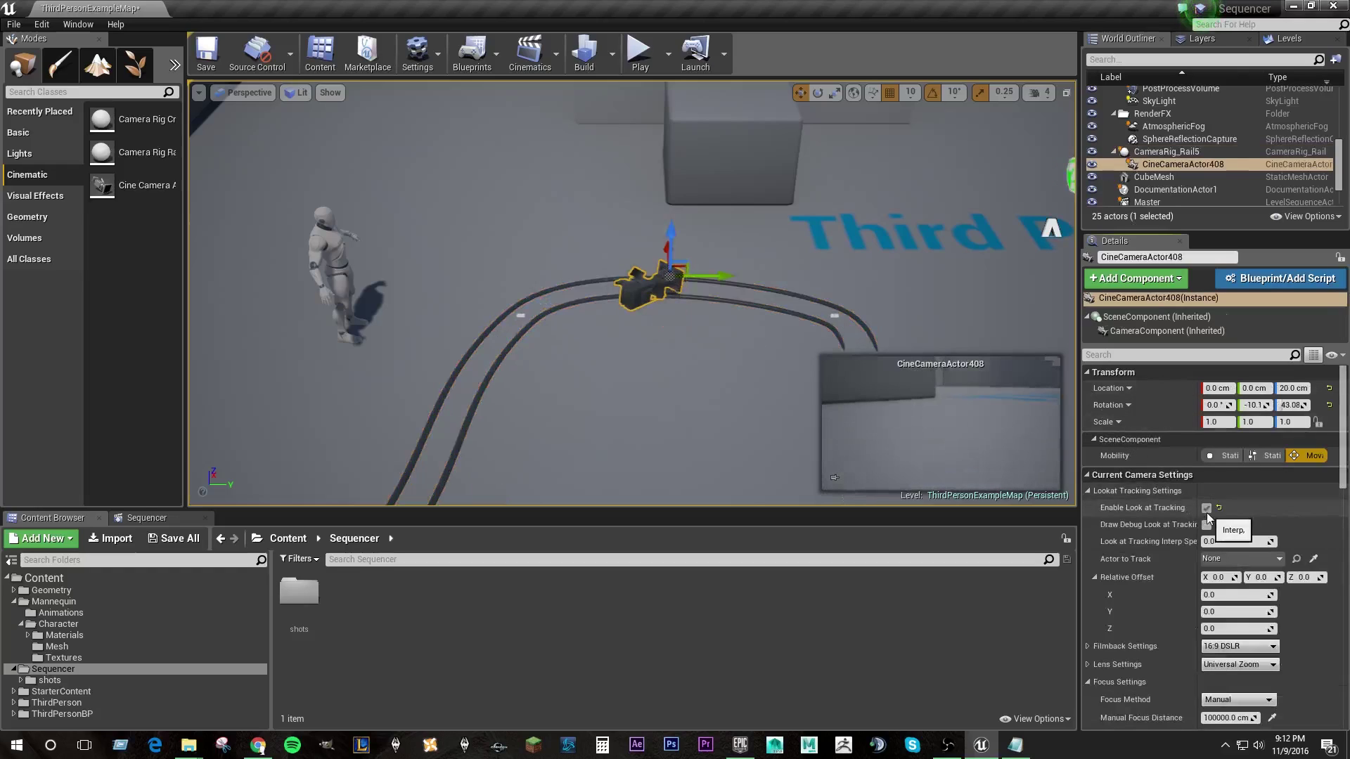
pyautogui.click(340, 259)
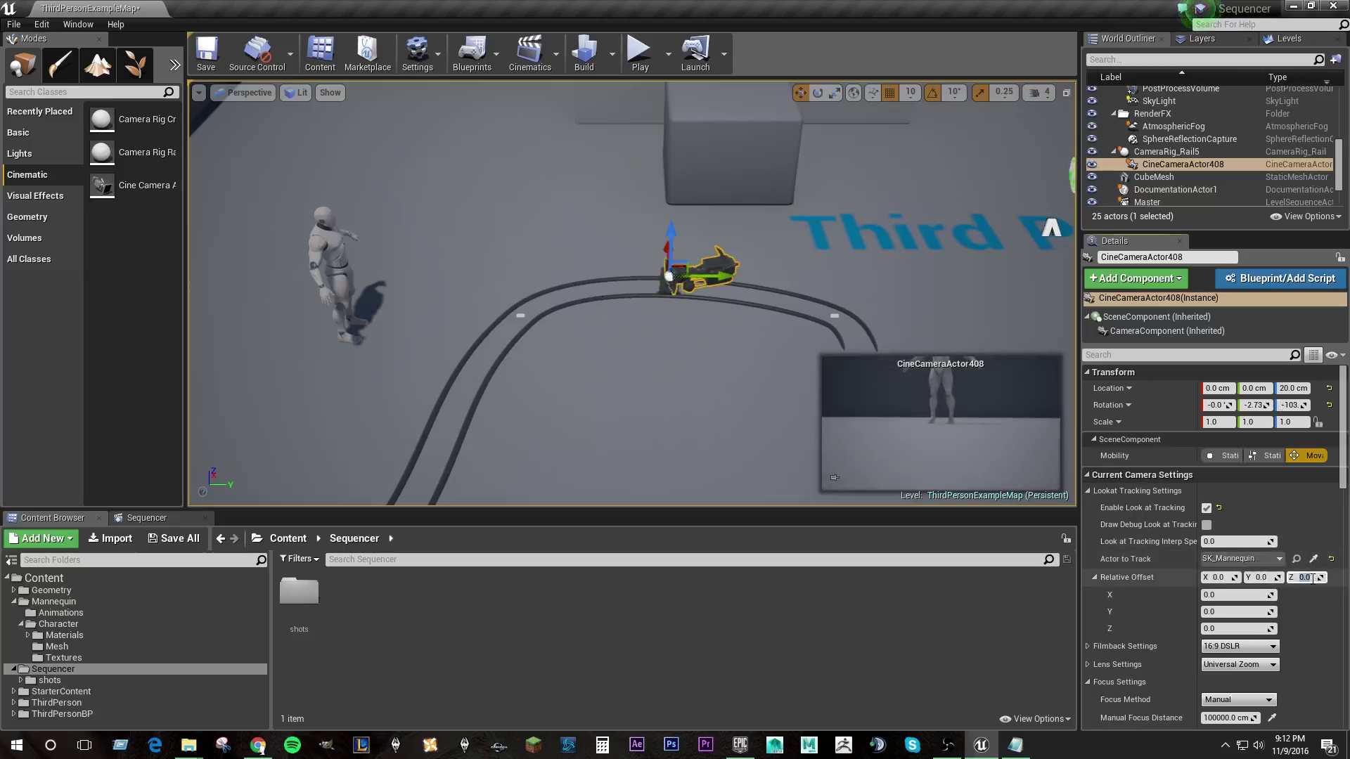
pyautogui.write('90')
pyautogui.press('Return')
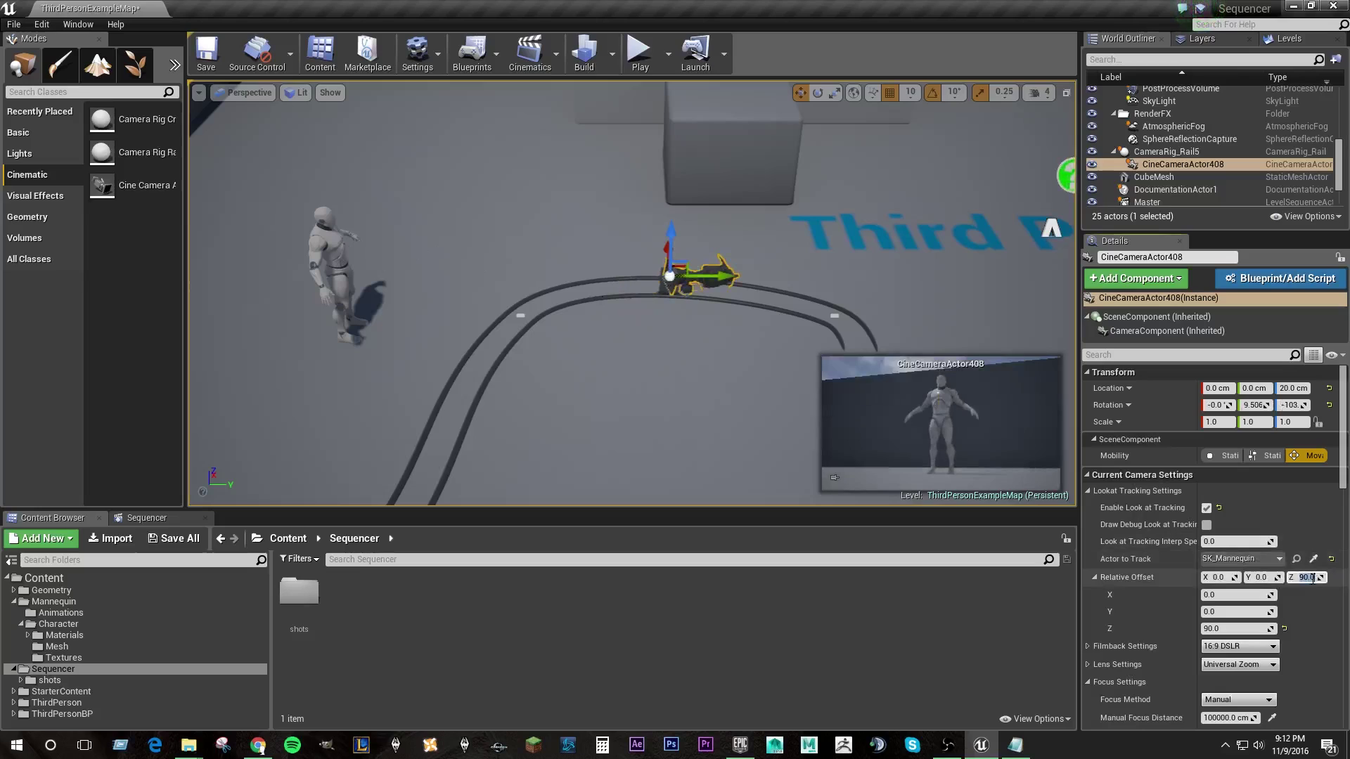
# Select the camera rail and slide its mount back and forth along the track, ending at a Current Position on Rail of 0.0
pyautogui.click(665, 298)
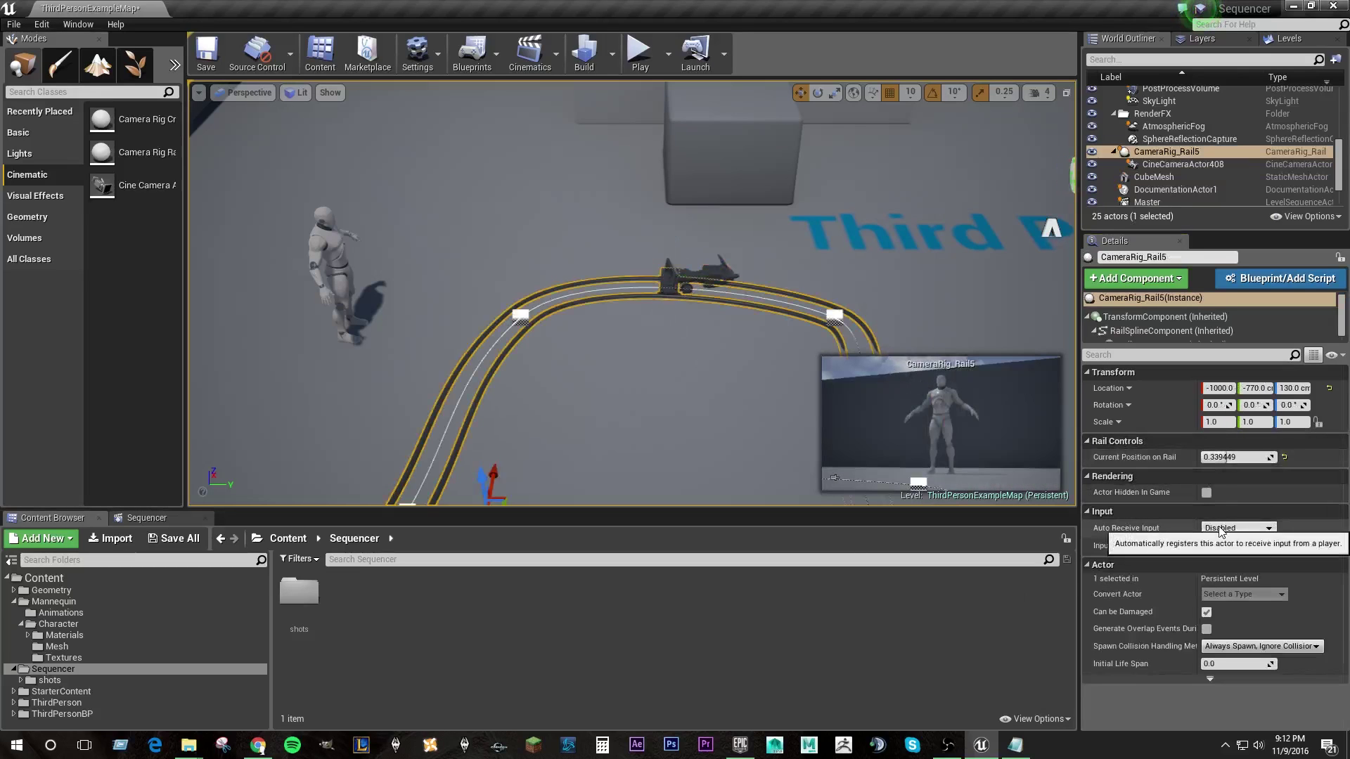
pyautogui.moveTo(1222, 457); pyautogui.dragTo(1222, 457)
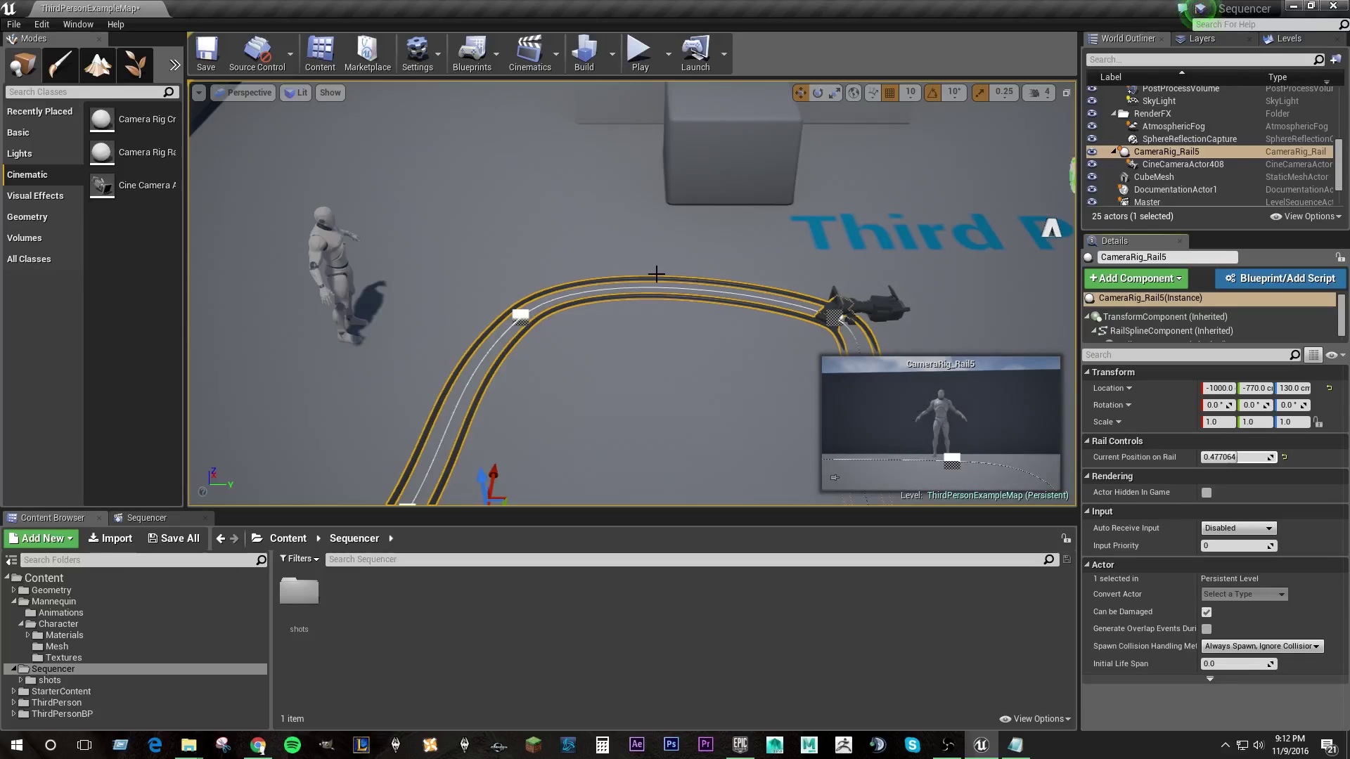
pyautogui.moveTo(674, 330)
pyautogui.mouseDown(button='middle')
pyautogui.moveTo(679, 305)
pyautogui.moveTo(681, 329)
pyautogui.mouseUp(button='middle')
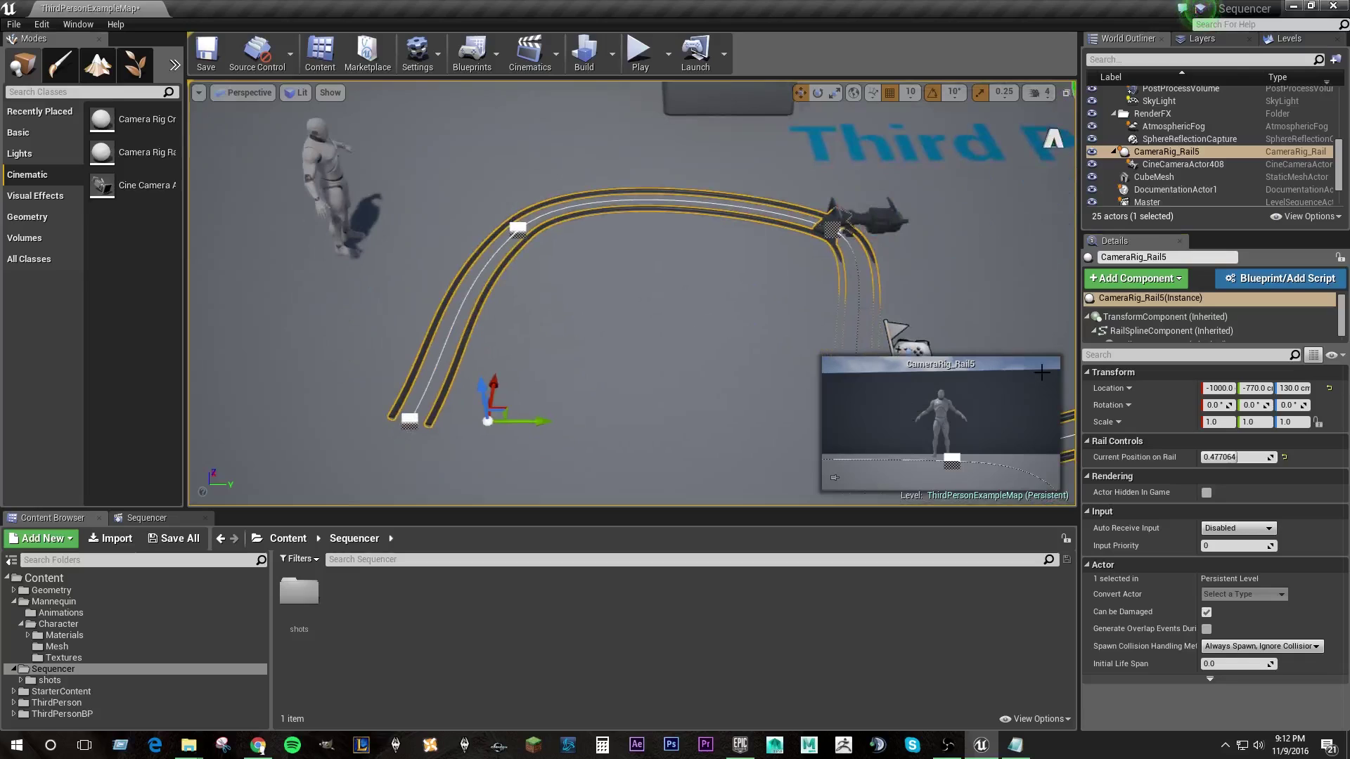
pyautogui.moveTo(1237, 457); pyautogui.dragTo(1200, 458)
pyautogui.press('s')
pyautogui.moveTo(767, 273); pyautogui.dragTo(824, 273, button='right')
pyautogui.moveTo(1209, 457)
pyautogui.mouseDown()
pyautogui.moveTo(1223, 457)
pyautogui.moveTo(1195, 457)
pyautogui.moveTo(1259, 457)
pyautogui.moveTo(1201, 457)
pyautogui.mouseUp()
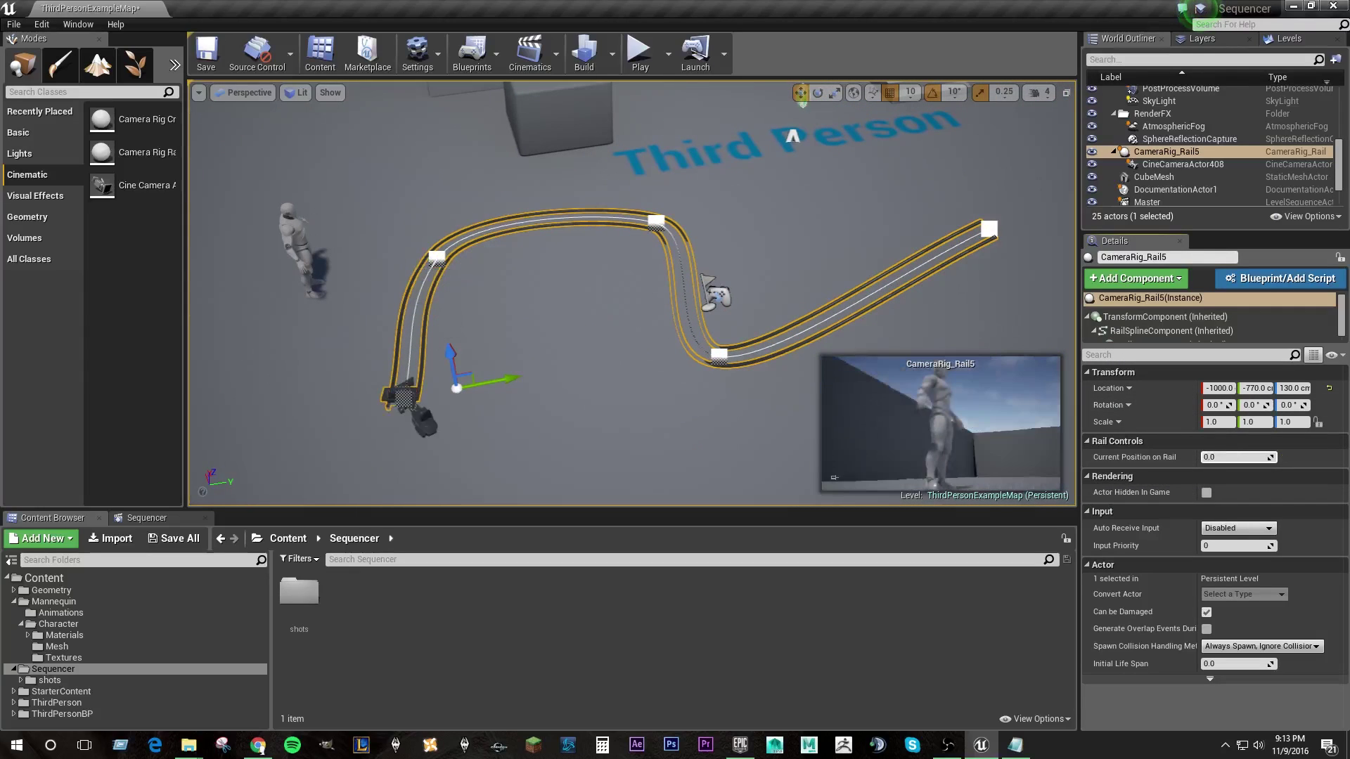
pyautogui.moveTo(743, 323); pyautogui.dragTo(668, 352, button='right')
pyautogui.press('w')
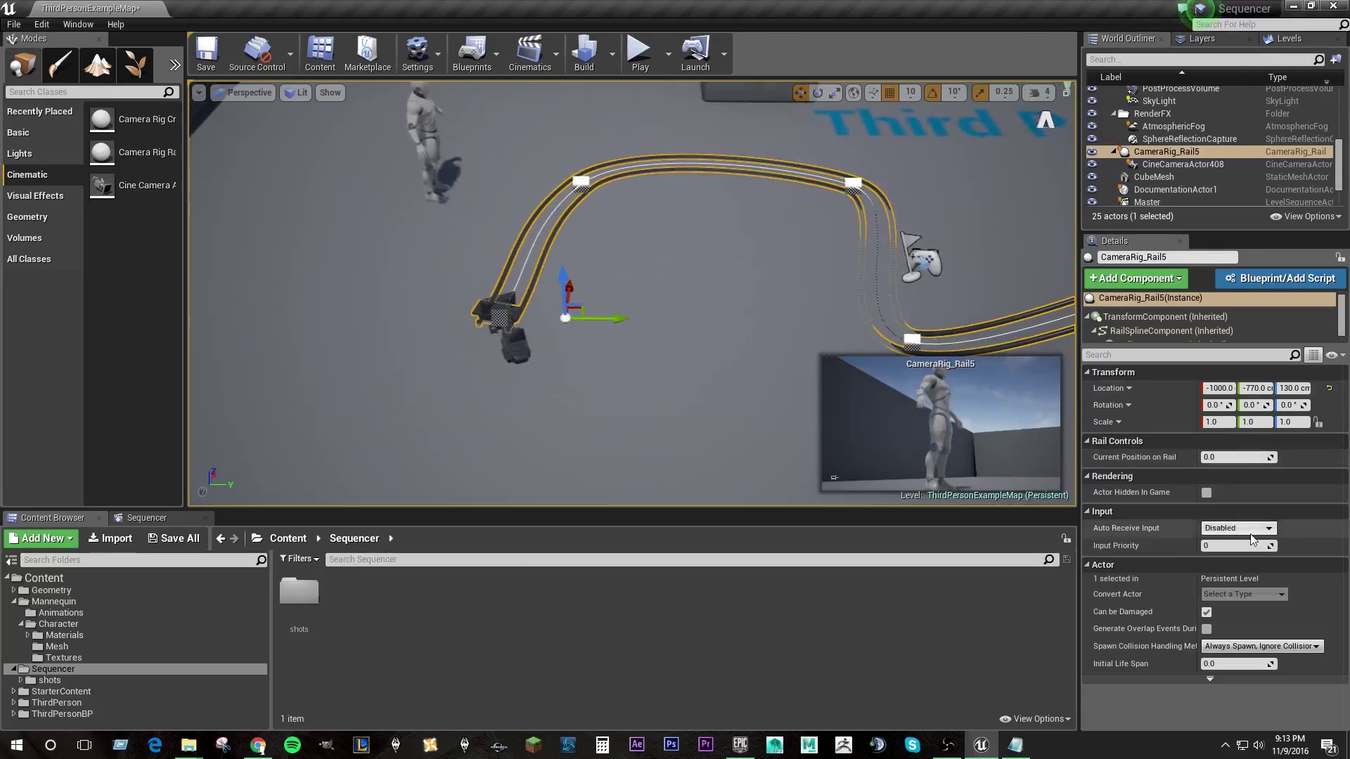
pyautogui.moveTo(1219, 457)
pyautogui.mouseDown()
pyautogui.moveTo(1265, 457)
pyautogui.moveTo(1201, 457)
pyautogui.mouseUp()
pyautogui.moveTo(923, 335); pyautogui.dragTo(603, 200, button='right')
pyautogui.moveTo(827, 270); pyautogui.dragTo(588, 346, button='right')
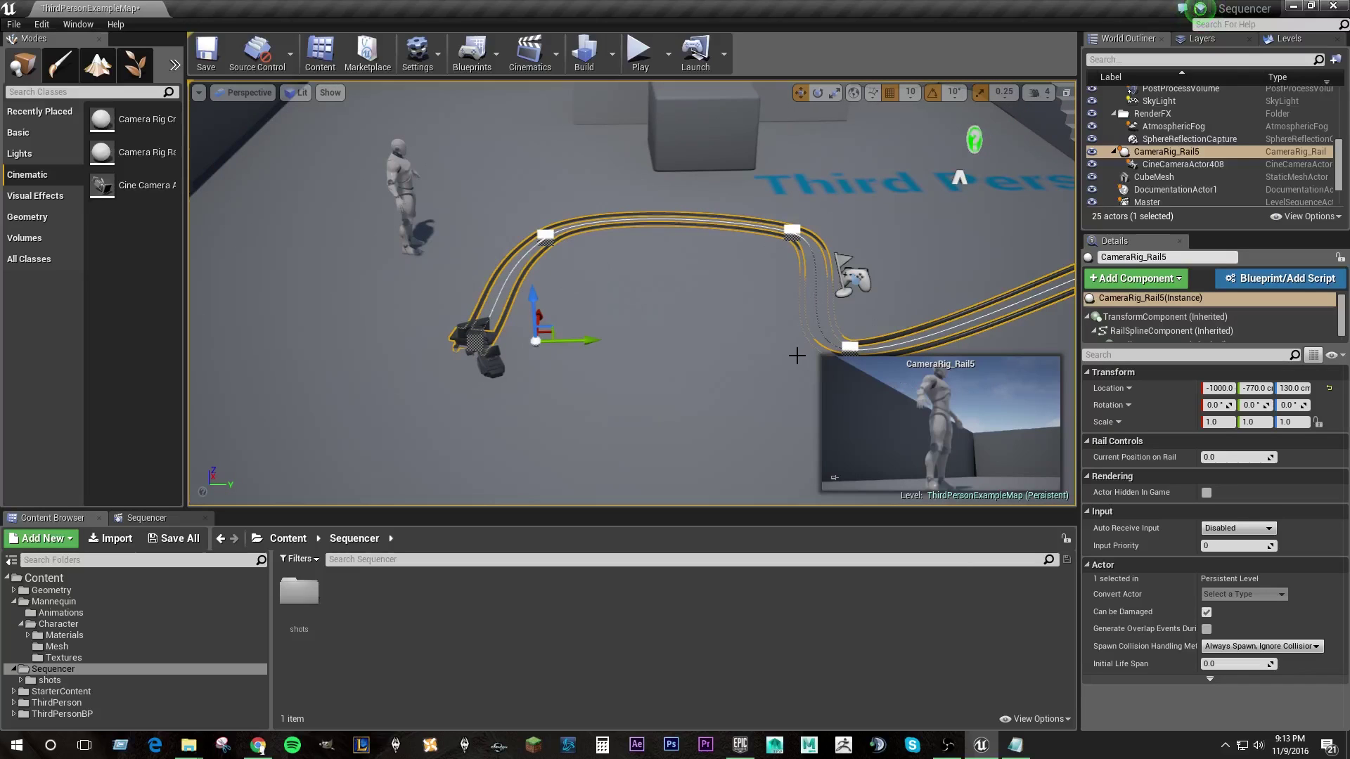
pyautogui.moveTo(797, 356); pyautogui.dragTo(777, 346, button='right')
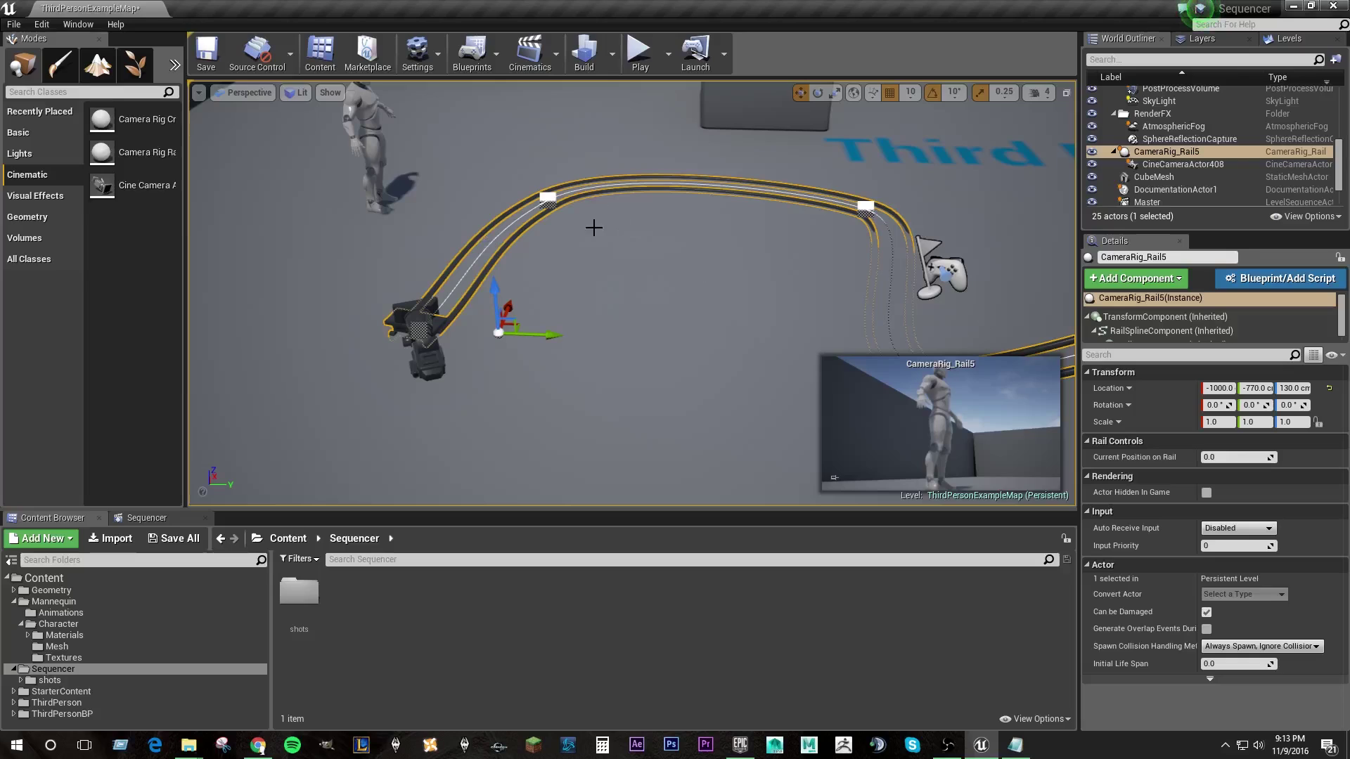
# Create a Level Sequence named Rail_012 in the Sequencer folder and open it for editing
pyautogui.rightClick(437, 630)
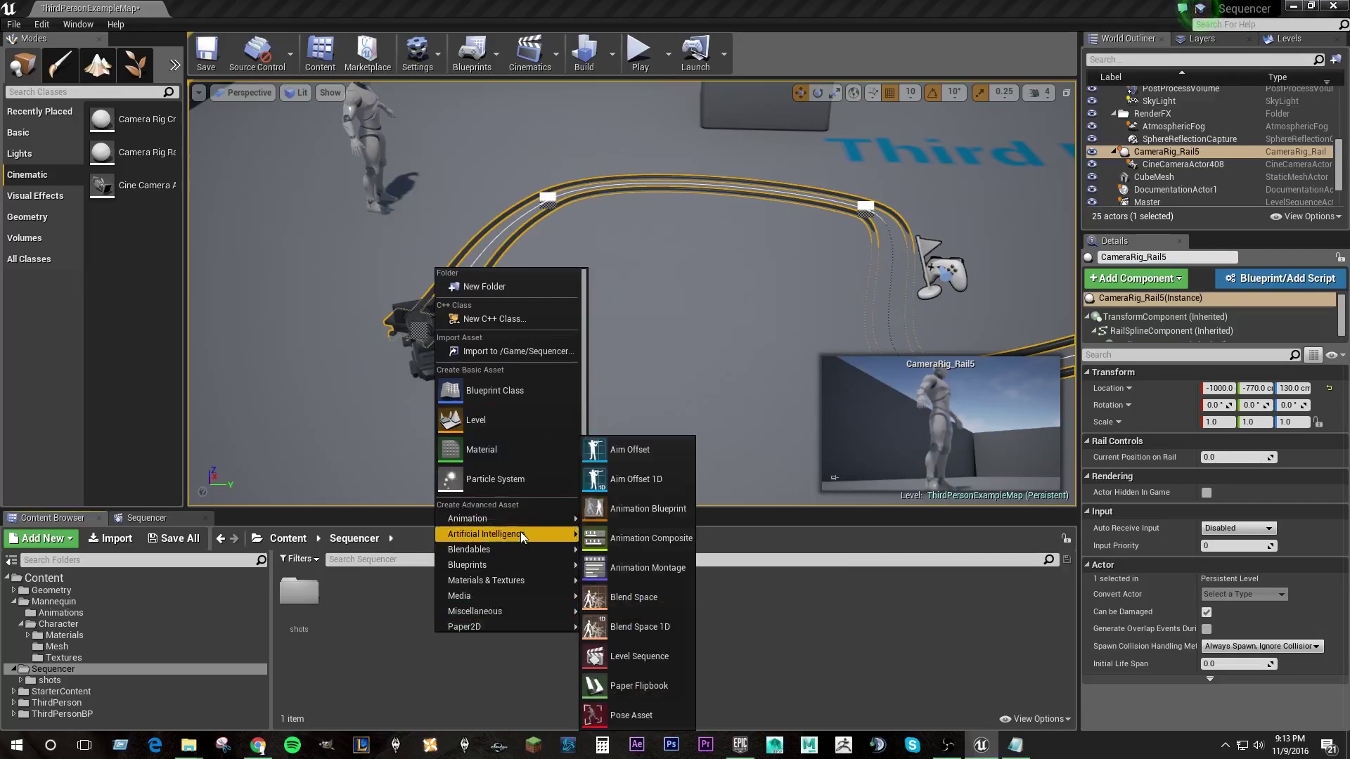
pyautogui.click(637, 654)
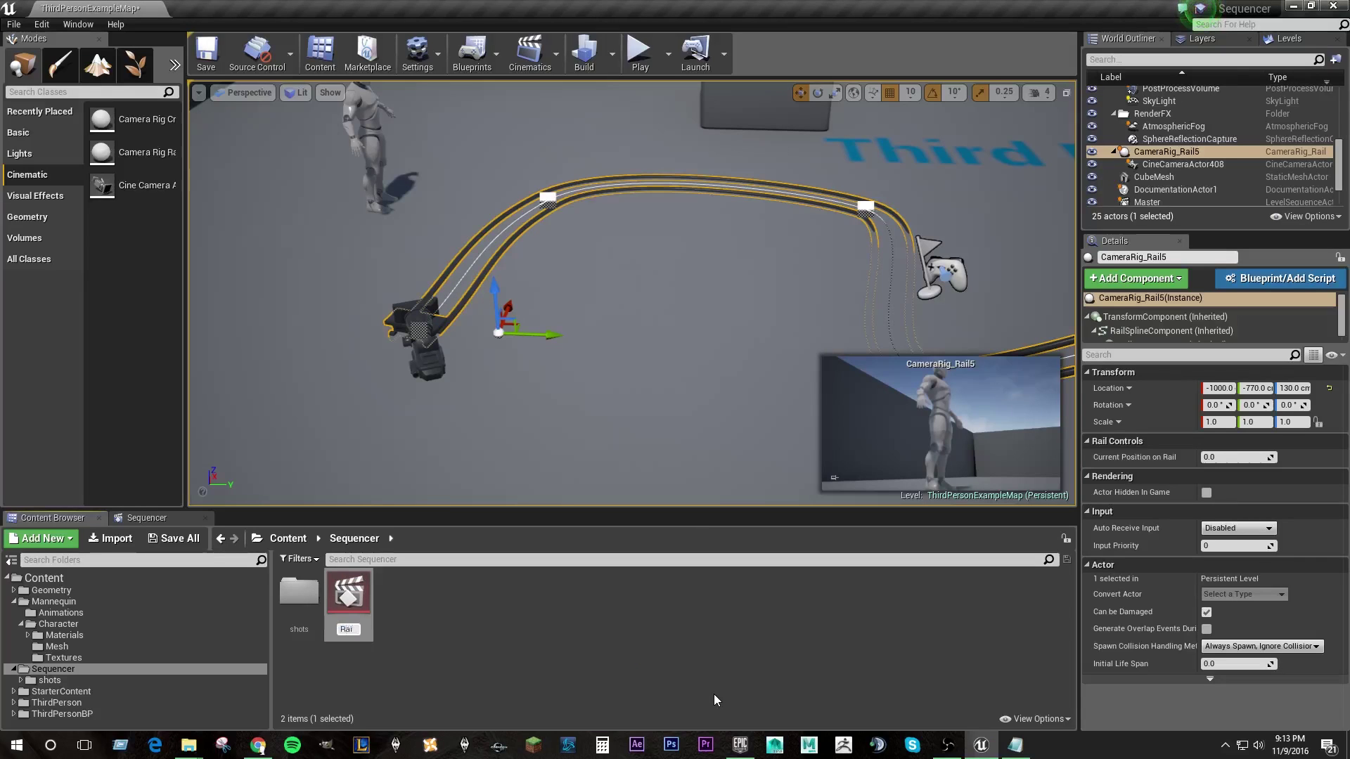
pyautogui.write('Rail_012')
pyautogui.press('Return')
pyautogui.doubleClick(355, 603)
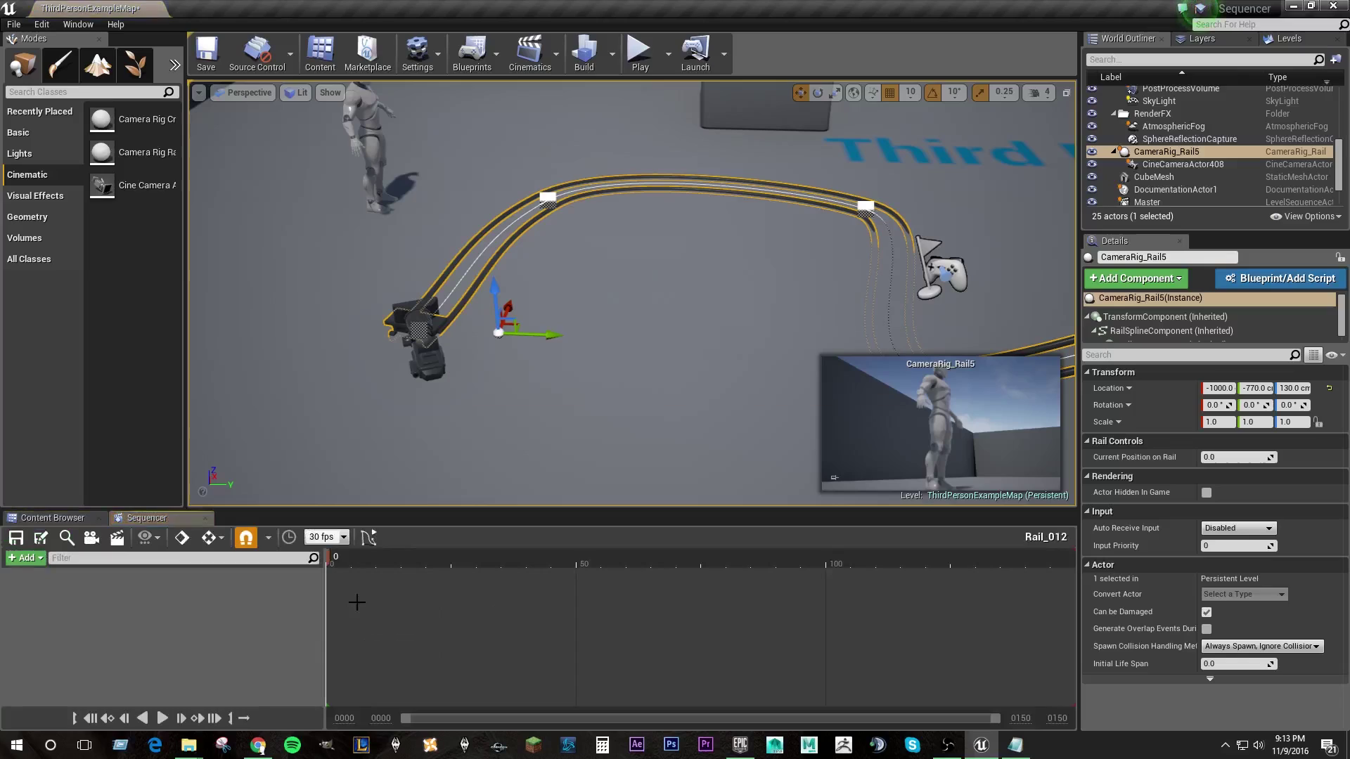
# Add the existing CineCameraActor408 and CameraRig_Rail5 actors to the Rail_012 sequence
pyautogui.click(23, 558)
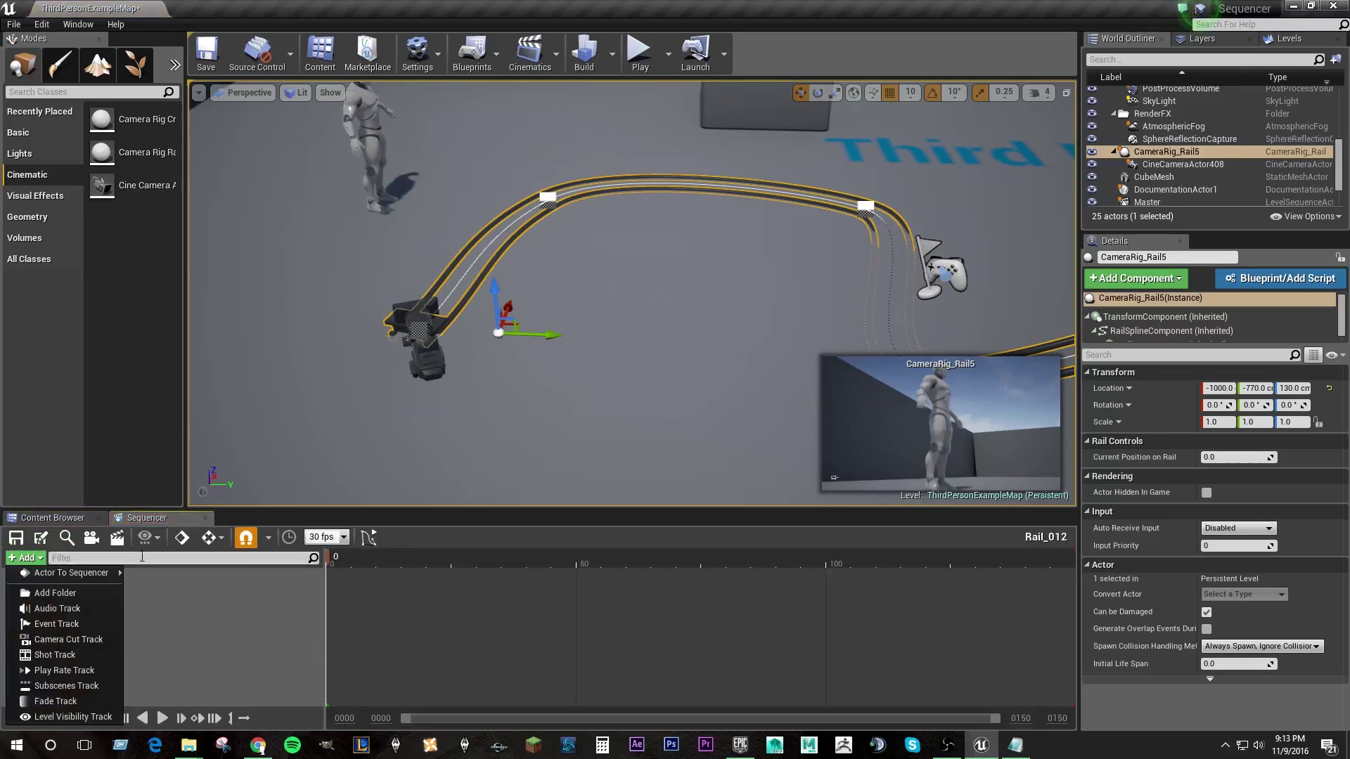
pyautogui.moveTo(90, 573)
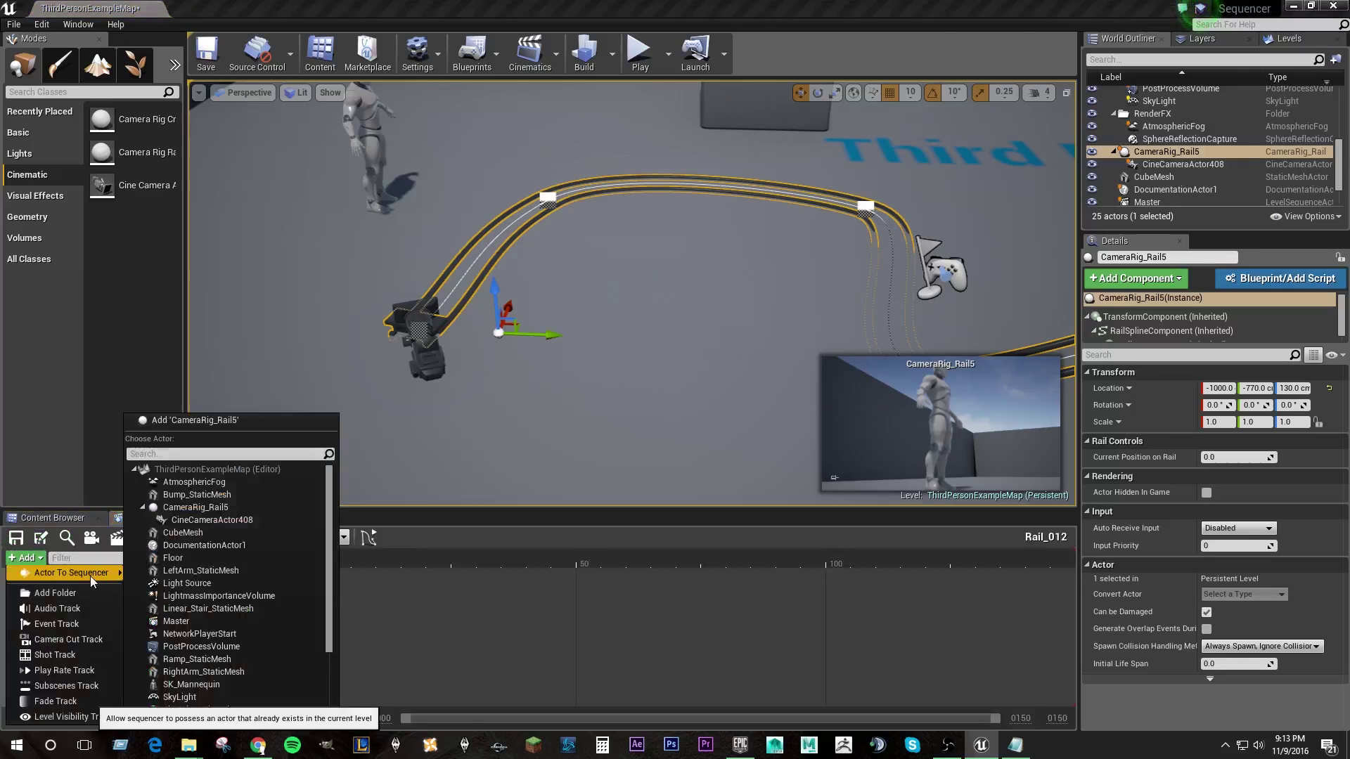
pyautogui.click(226, 520)
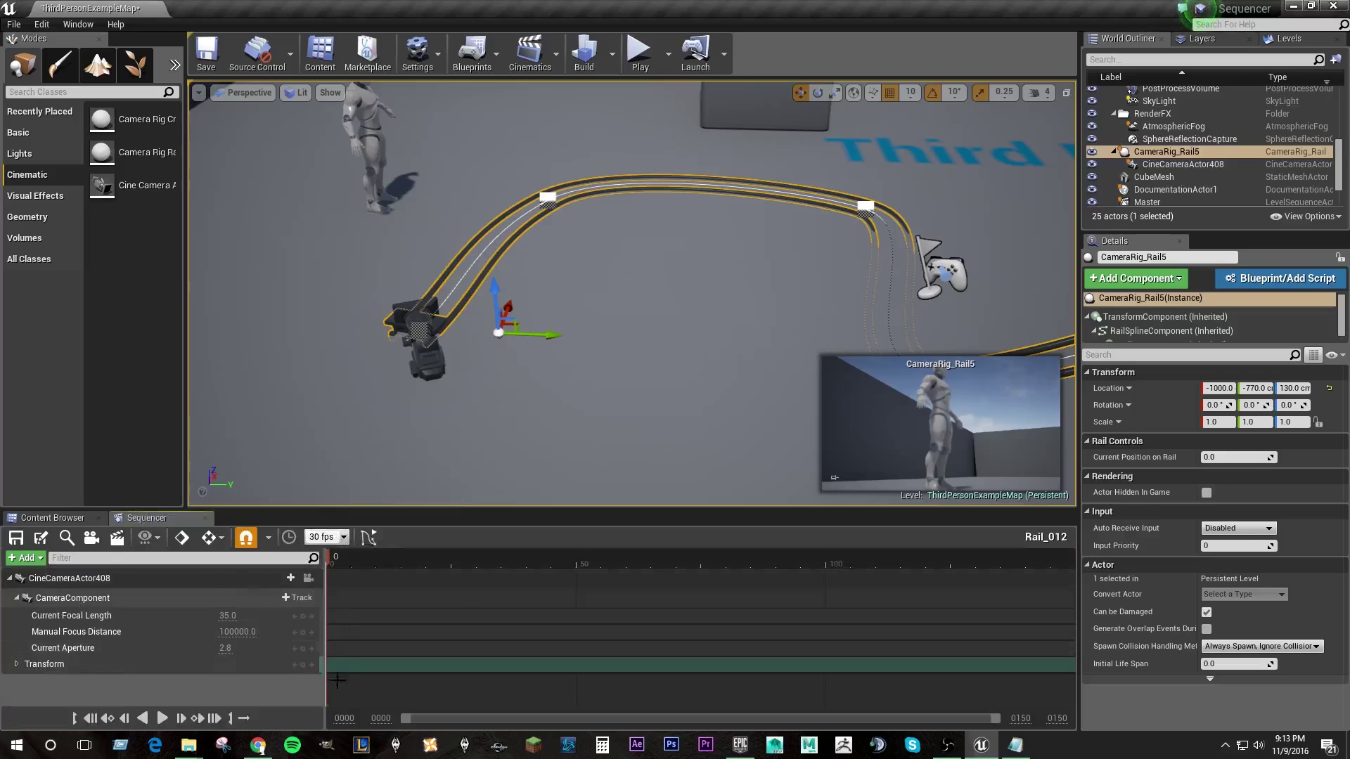
pyautogui.click(23, 558)
pyautogui.moveTo(98, 571)
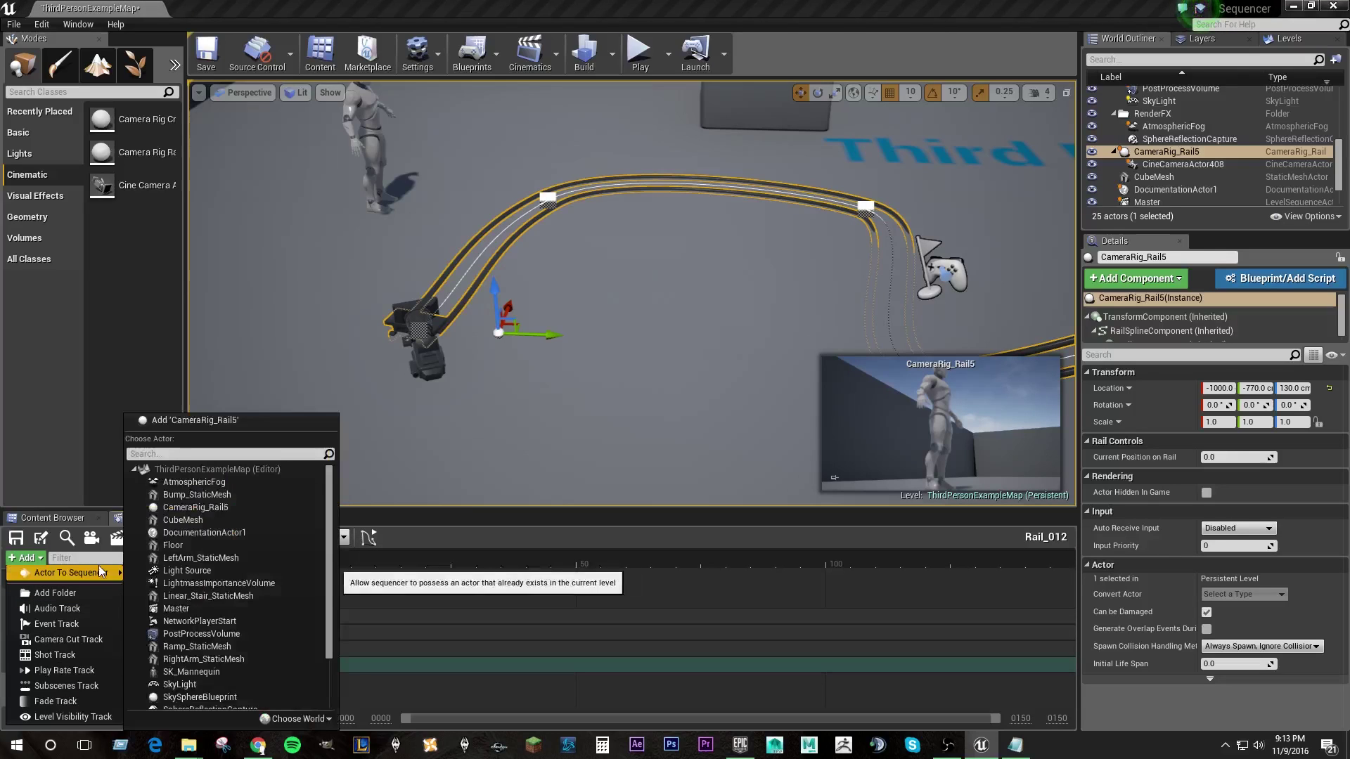
pyautogui.click(209, 507)
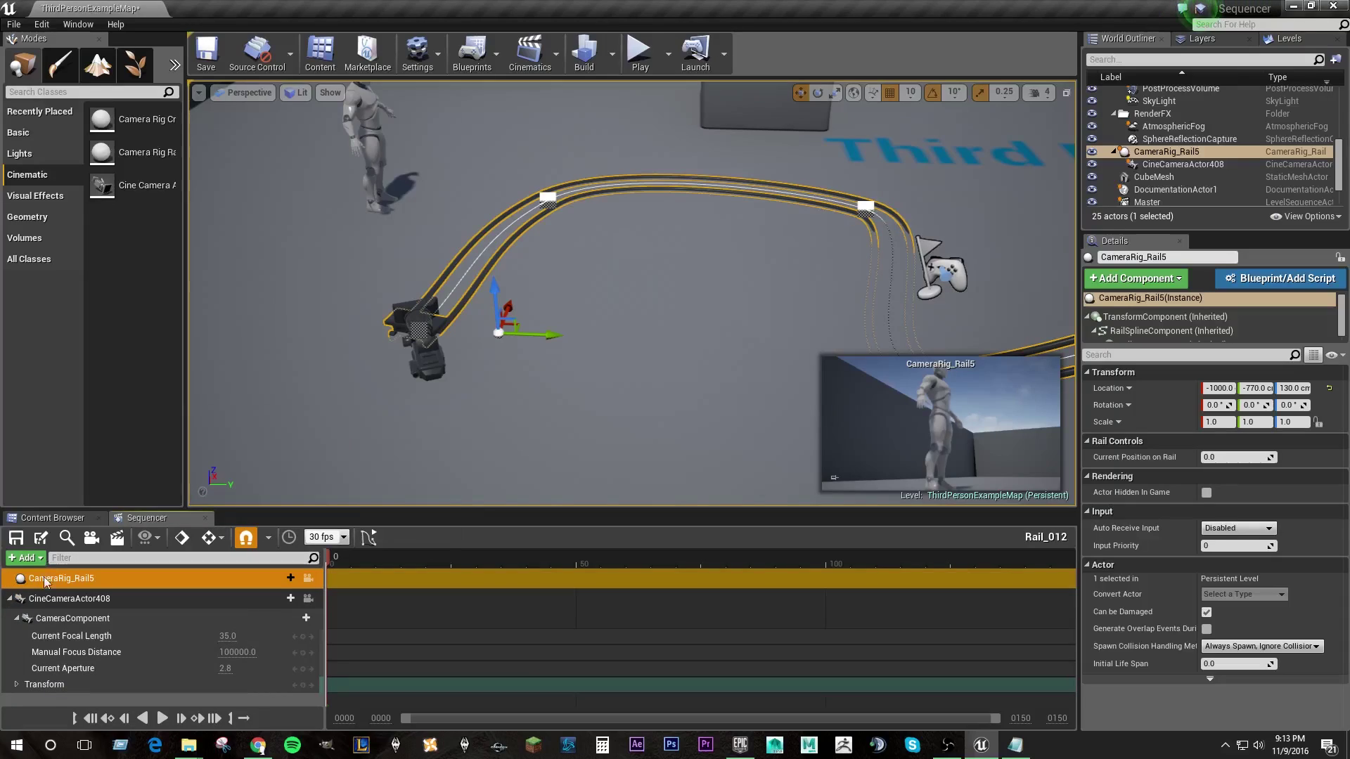
# Add Current Position on Rail and Actor Hidden In Game property tracks to CameraRig_Rail5 in the sequence
pyautogui.click(287, 578)
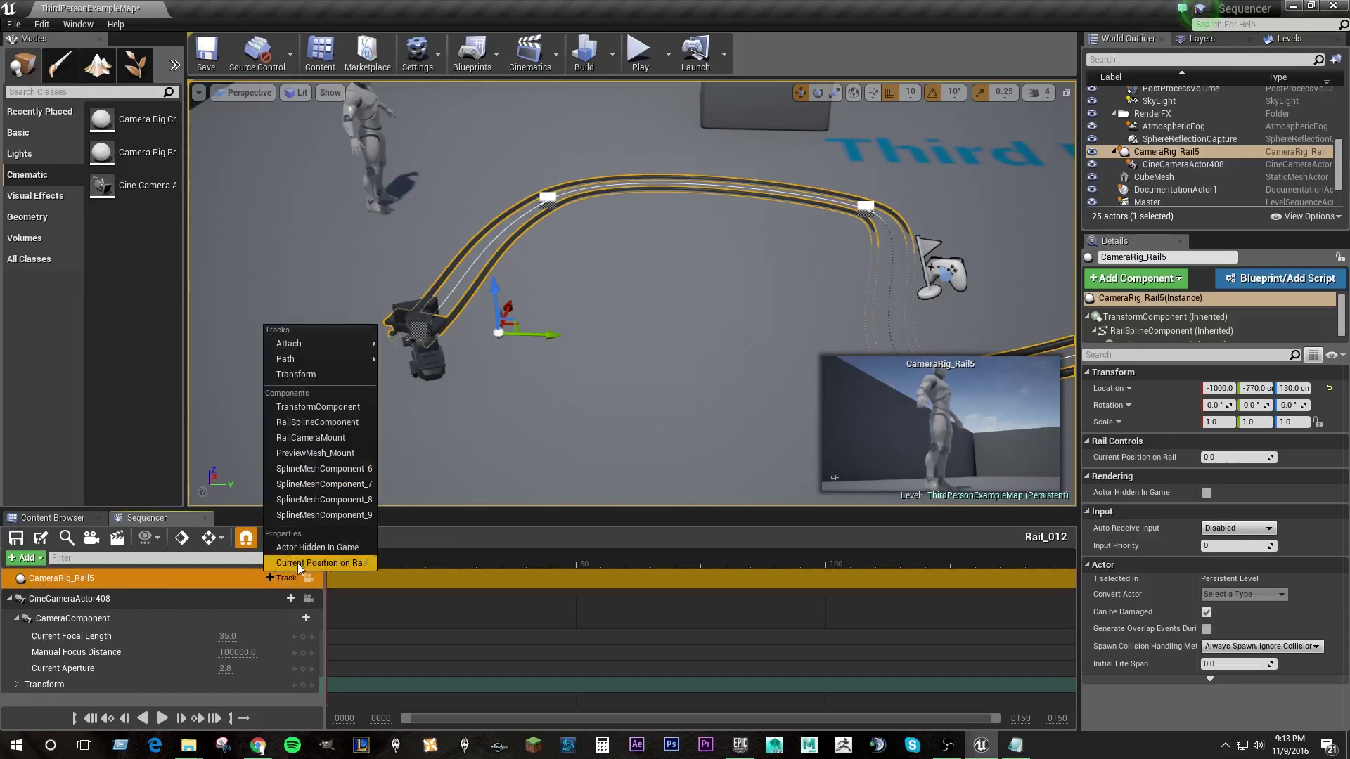
pyautogui.click(308, 561)
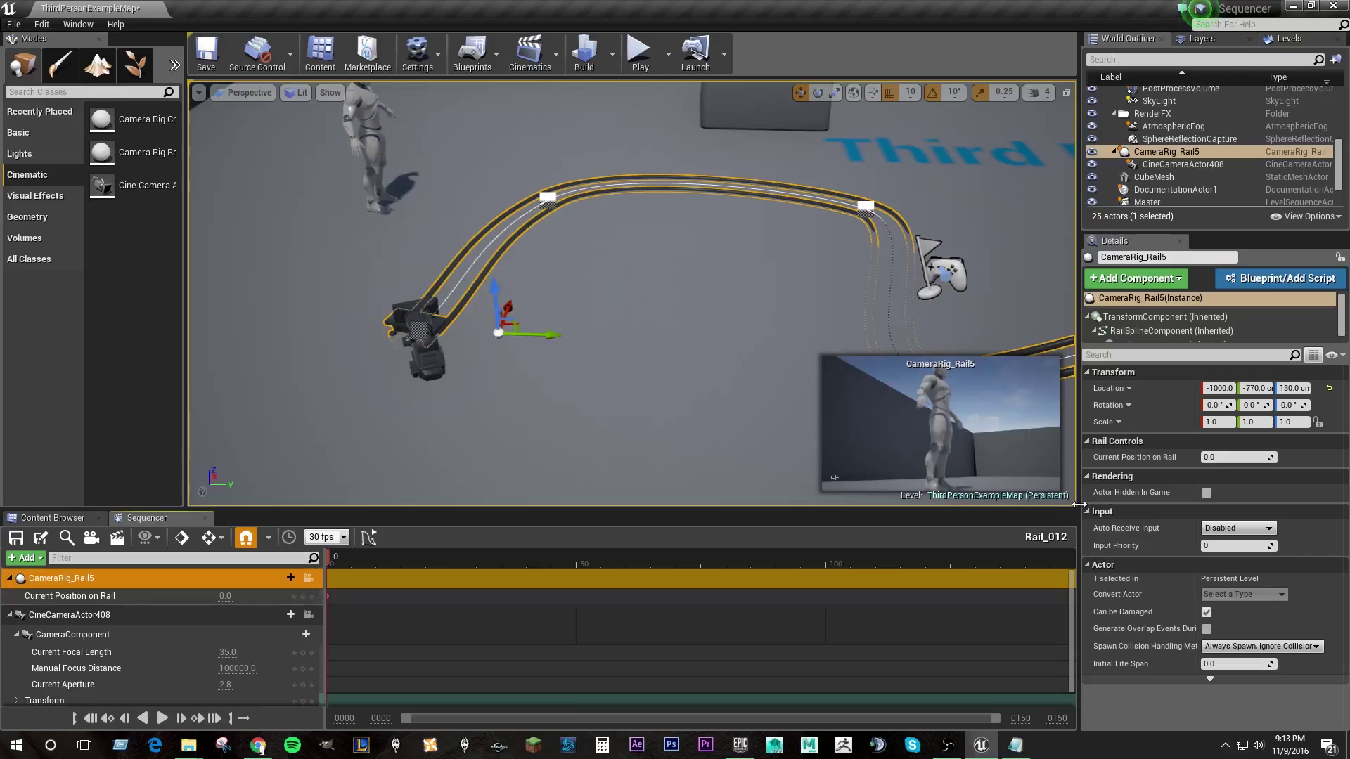
pyautogui.click(288, 578)
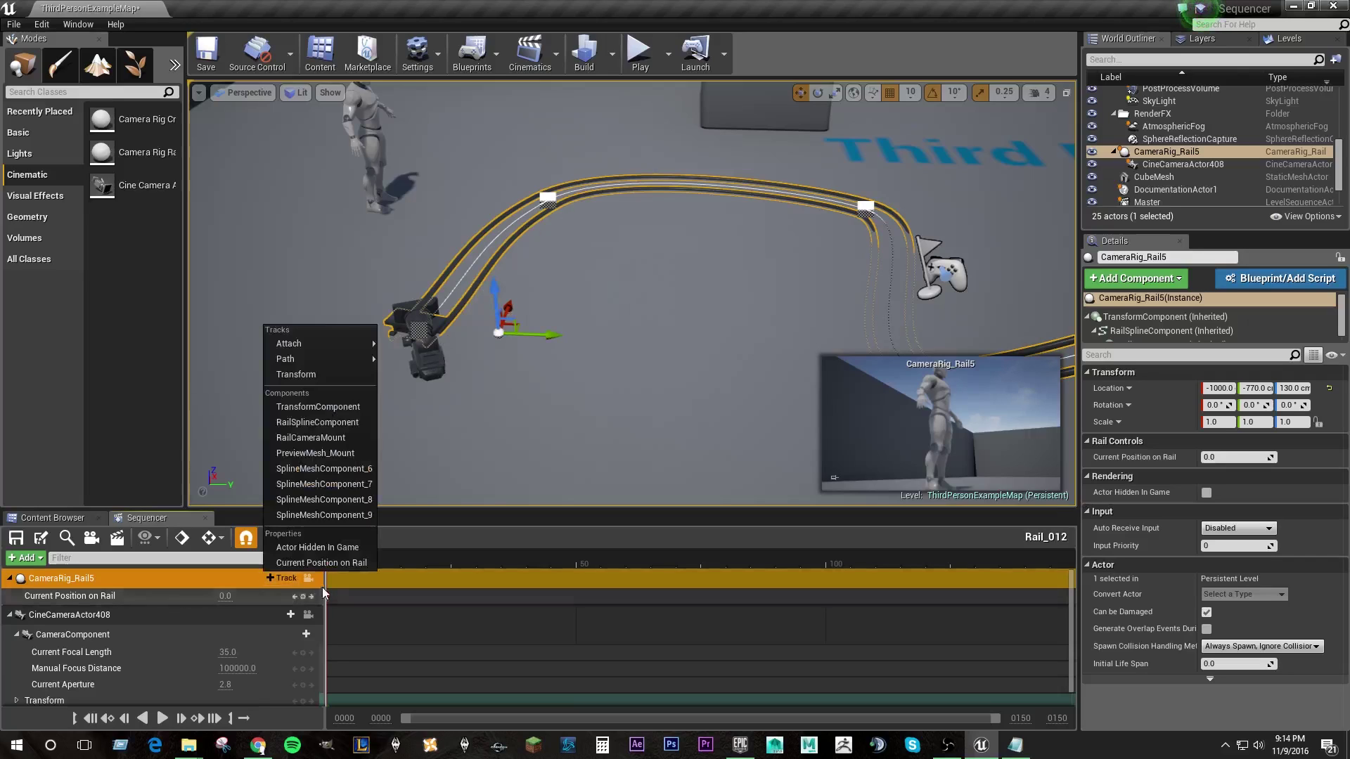
pyautogui.click(306, 547)
pyautogui.moveTo(521, 420); pyautogui.dragTo(556, 388, button='right')
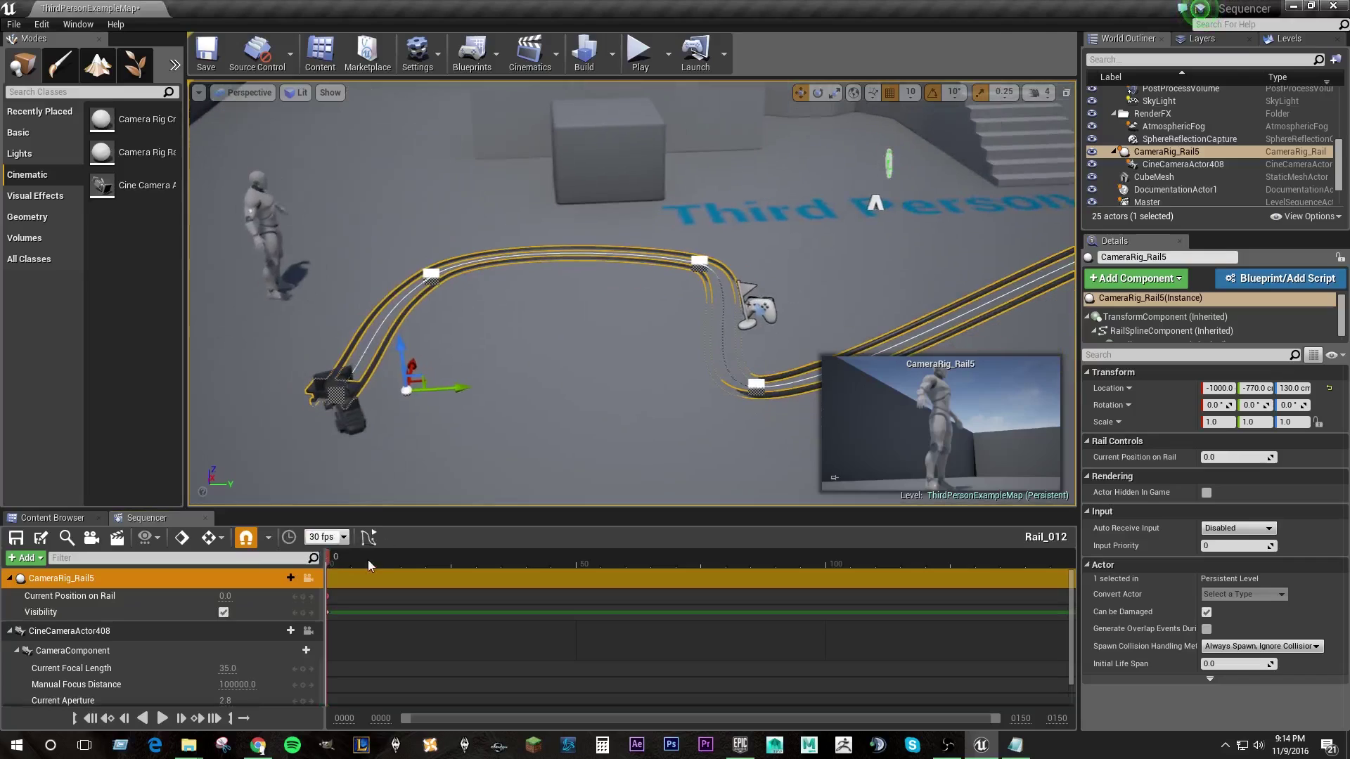
# Toggle the rail's Visibility track off and on repeatedly at frame 0, leaving it enabled
pyautogui.click(224, 611)
pyautogui.click(223, 613)
pyautogui.click(224, 613)
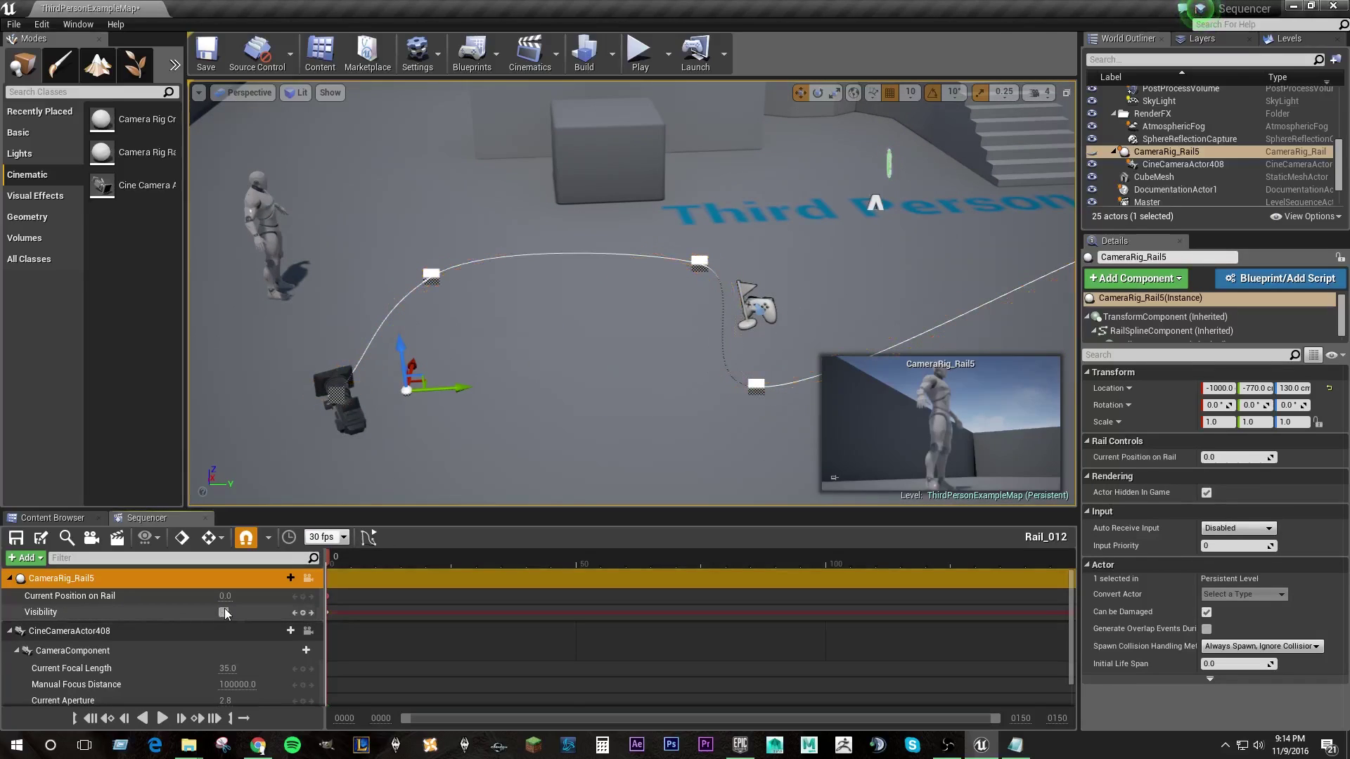
pyautogui.click(225, 612)
pyautogui.click(225, 613)
pyautogui.click(225, 612)
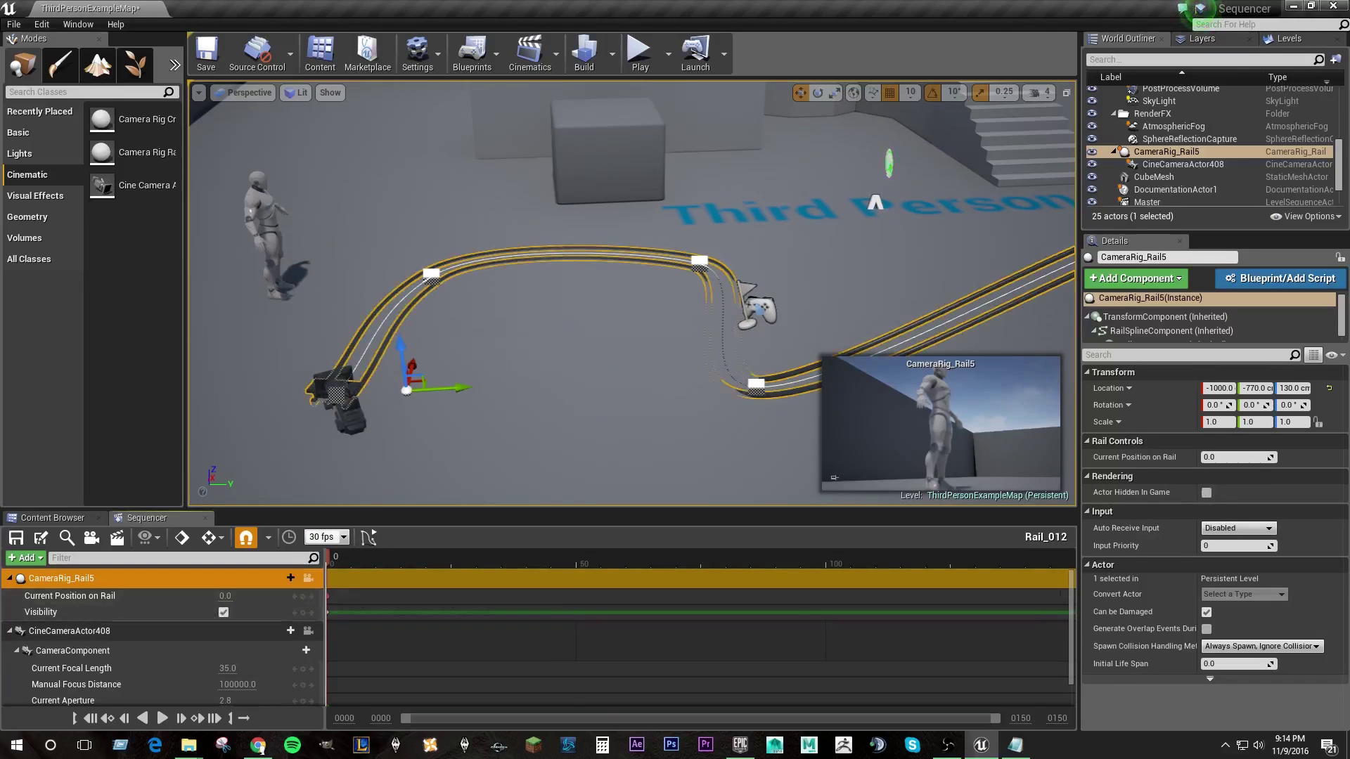